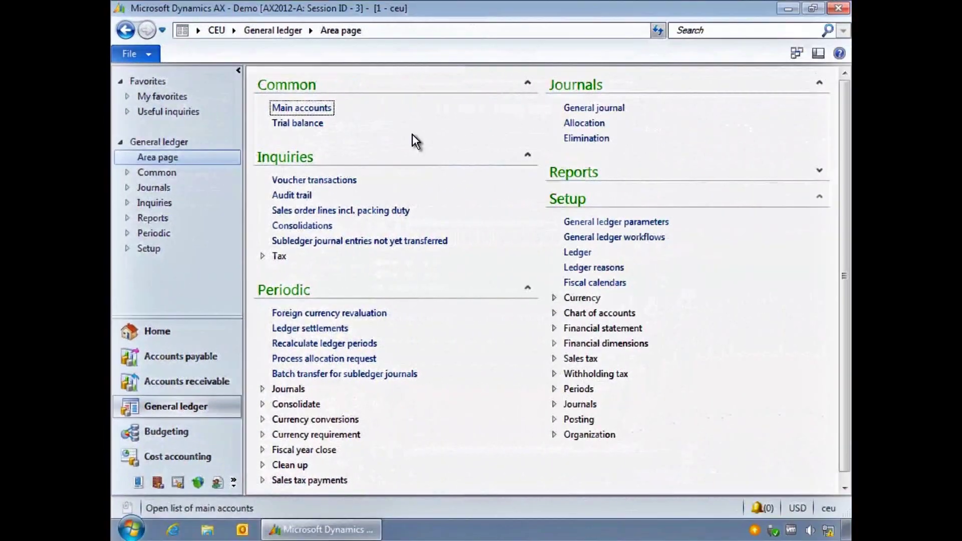
{"action": "left_click", "coordinate": [325, 113]}
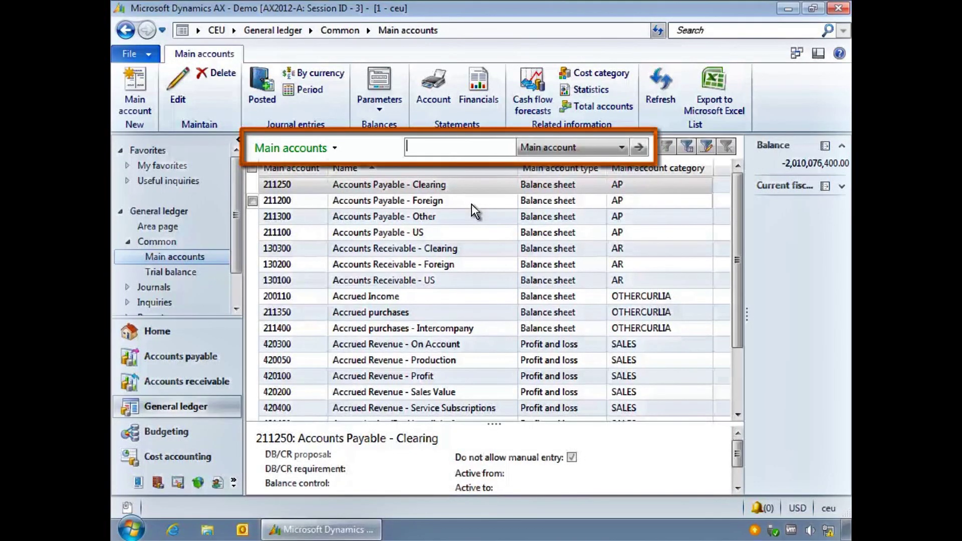
{"action": "type", "text": "project"}
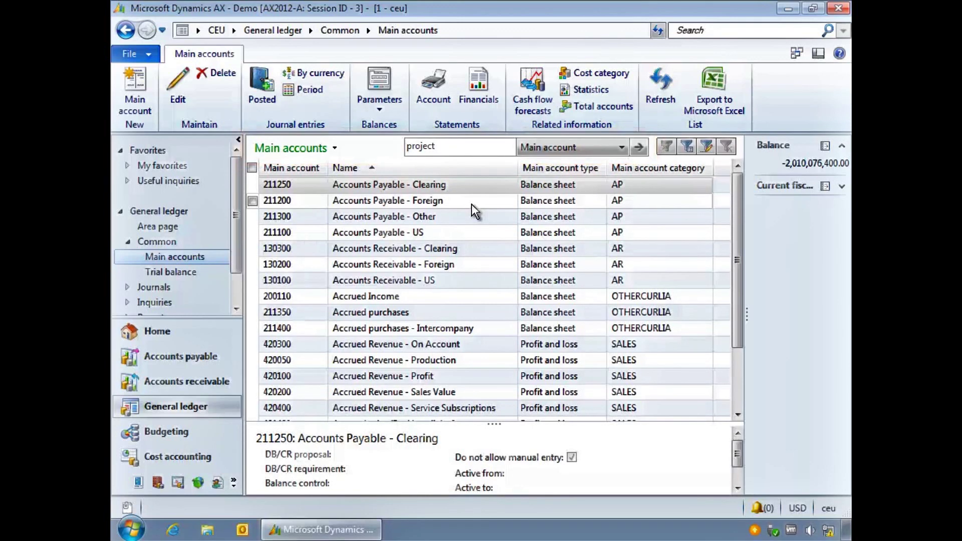
{"action": "left_click", "coordinate": [614, 146]}
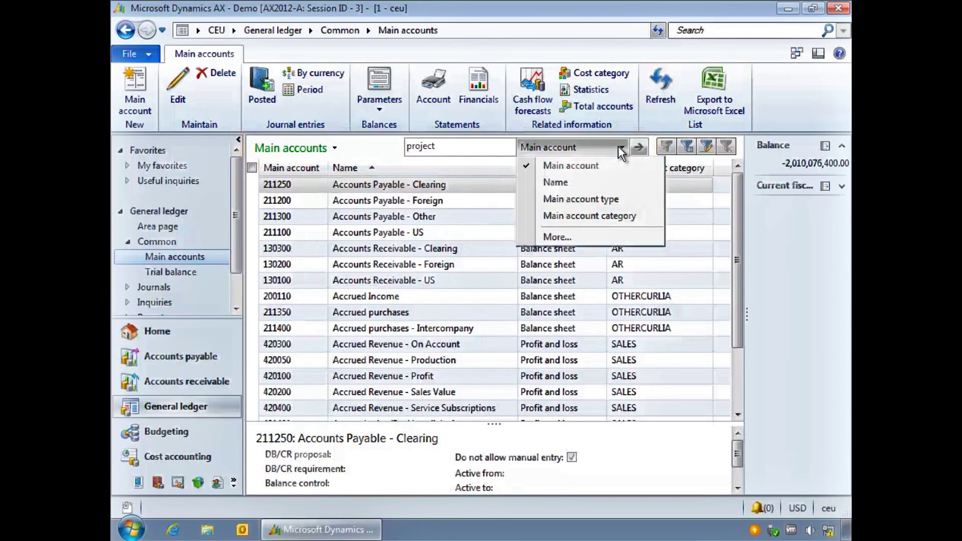
{"action": "left_click", "coordinate": [604, 183]}
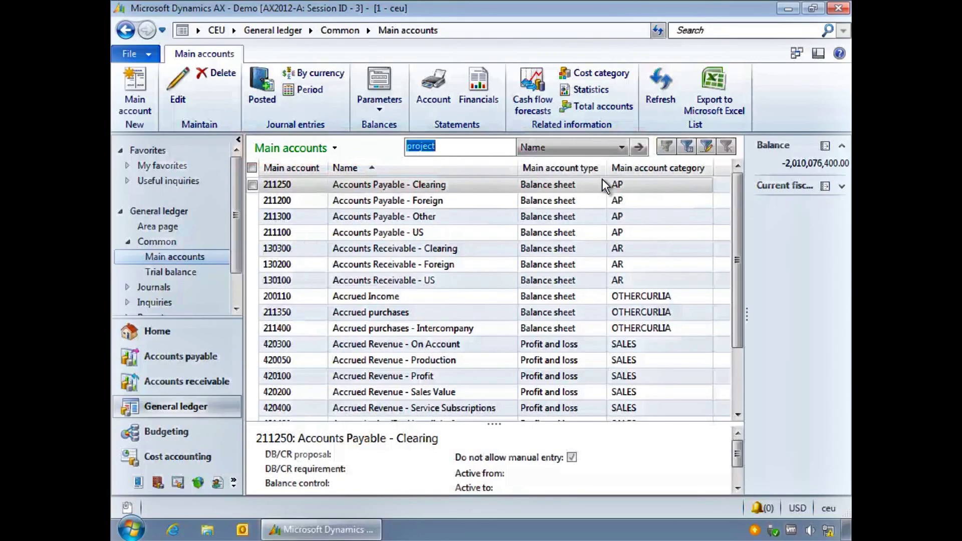
{"action": "left_click", "coordinate": [638, 150]}
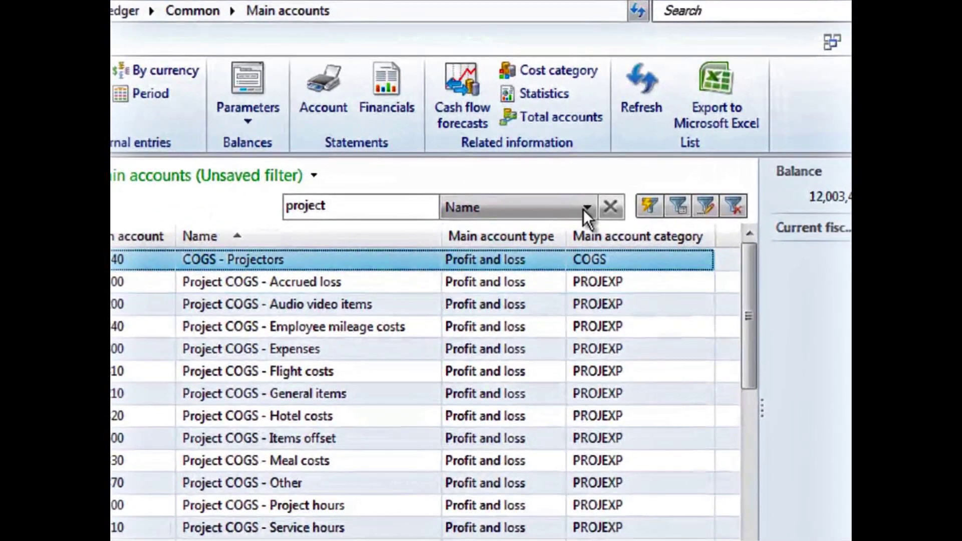
{"action": "left_click", "coordinate": [609, 207]}
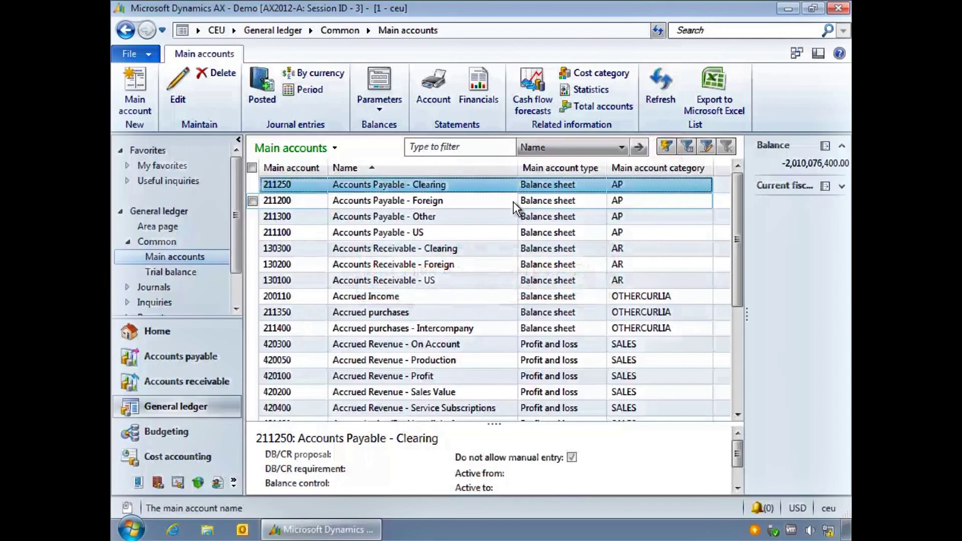
{"action": "left_click", "coordinate": [516, 185]}
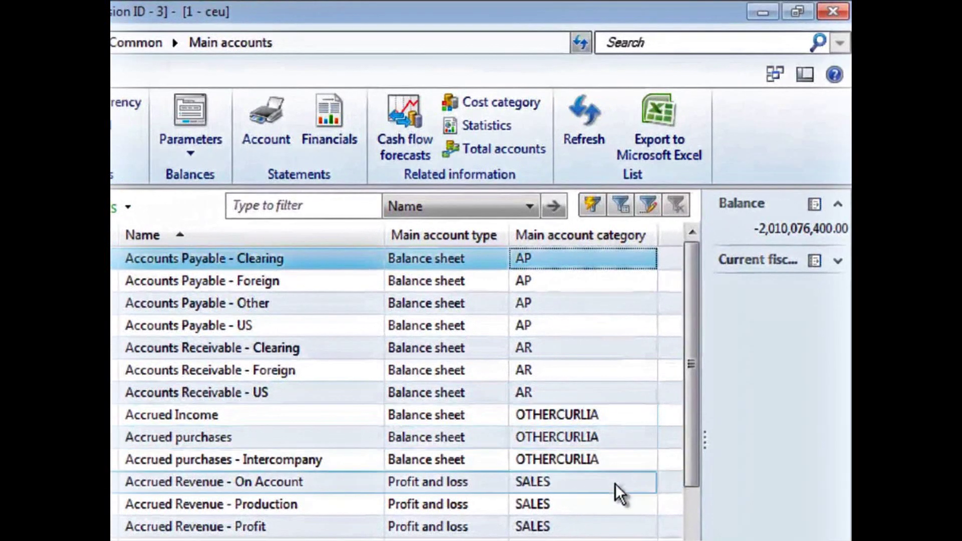
- Filter the main accounts to the SALES category with Filter by selection on a SALES cell
{"action": "left_click", "coordinate": [635, 445]}
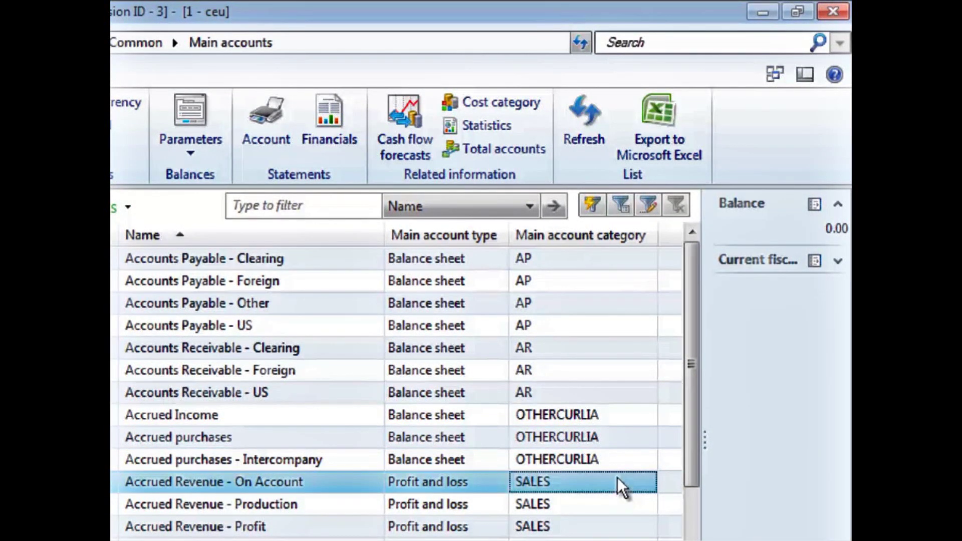
{"action": "left_click", "coordinate": [594, 208]}
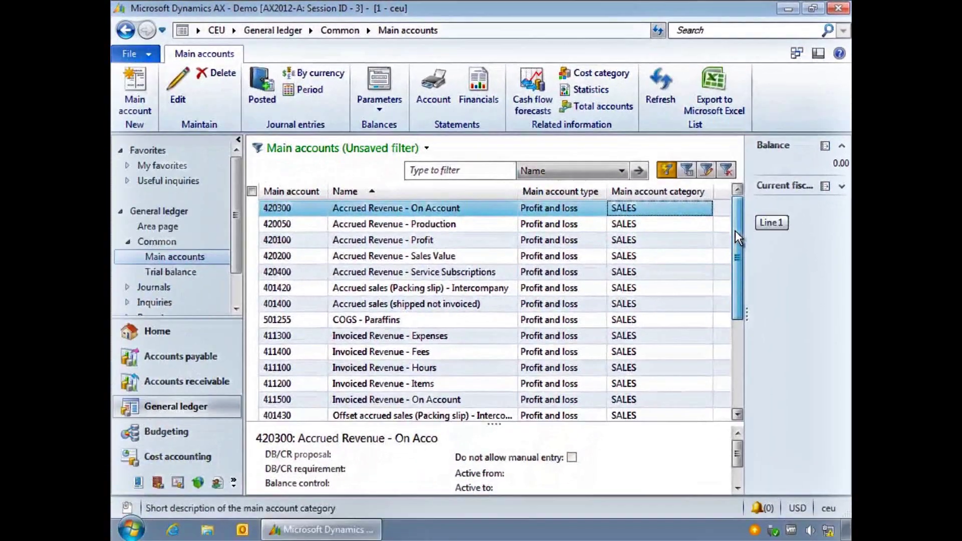
{"action": "mouse_move", "coordinate": [735, 231]}
{"action": "left_mouse_down"}
{"action": "mouse_move", "coordinate": [739, 307]}
{"action": "mouse_move", "coordinate": [737, 226]}
{"action": "left_mouse_up"}
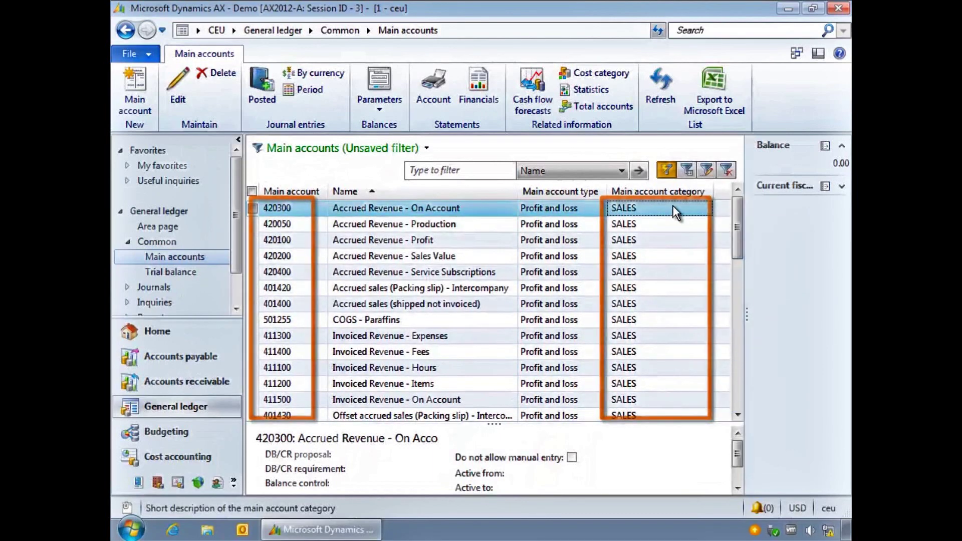
{"action": "right_click", "coordinate": [650, 209]}
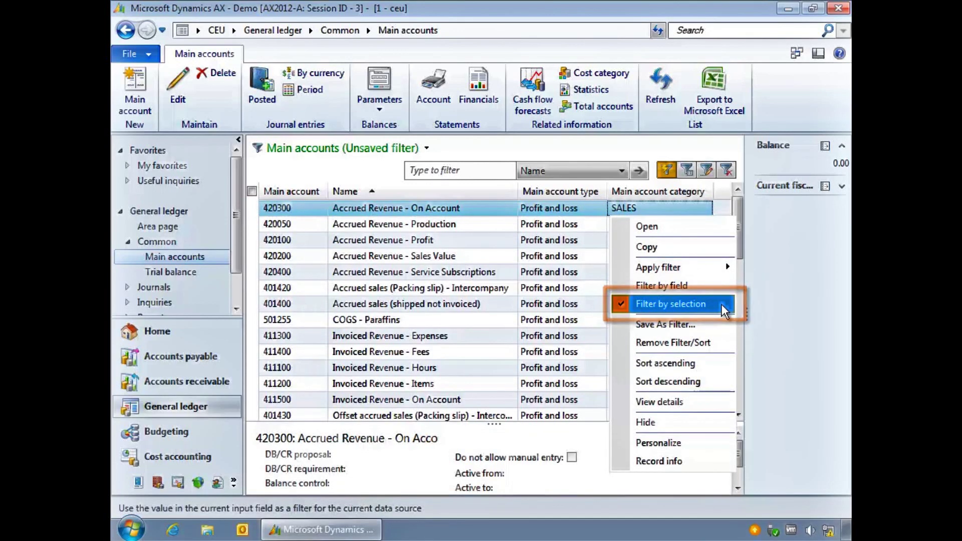
{"action": "left_click", "coordinate": [706, 267]}
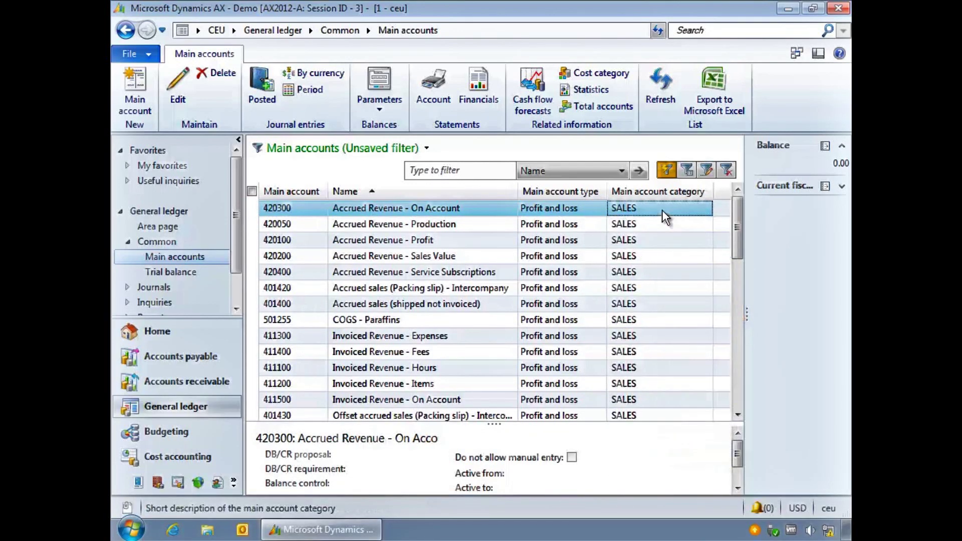
- Reapply the SALES filter from File > Edit > Filter, then remove it to show all accounts
{"action": "left_click", "coordinate": [149, 56]}
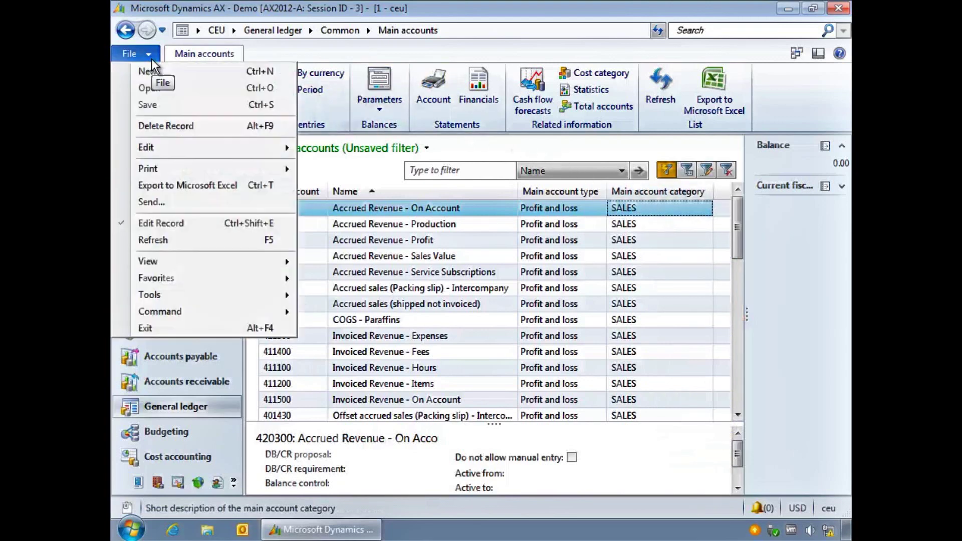
{"action": "mouse_move", "coordinate": [216, 147]}
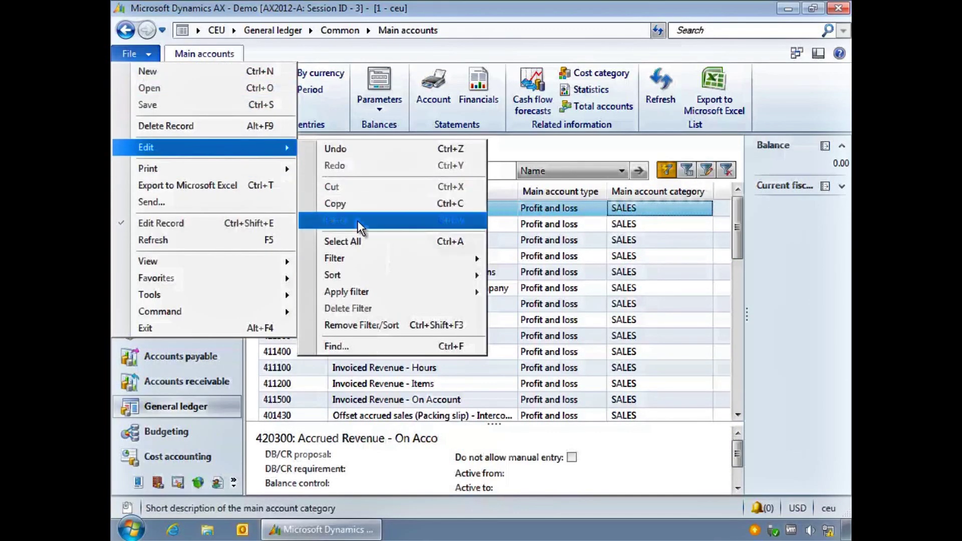
{"action": "mouse_move", "coordinate": [405, 264]}
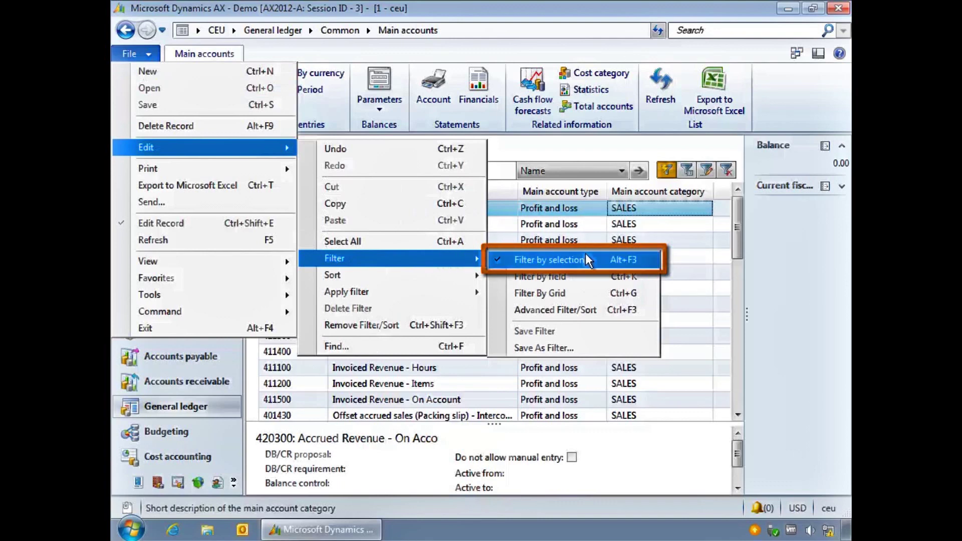
{"action": "left_click", "coordinate": [641, 259]}
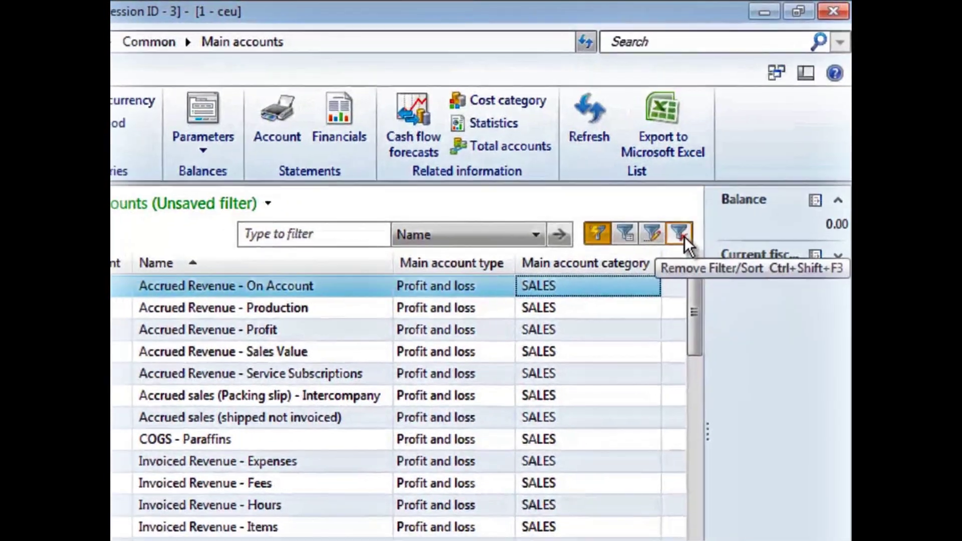
{"action": "left_click", "coordinate": [680, 241]}
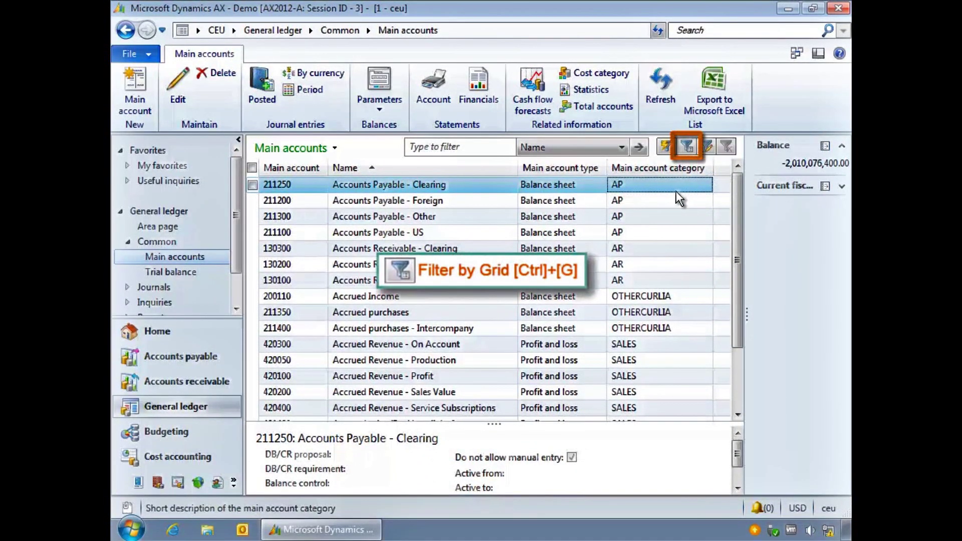
- Enter a 'contains bank' filter in the Name column's filter field
{"action": "left_click", "coordinate": [688, 147]}
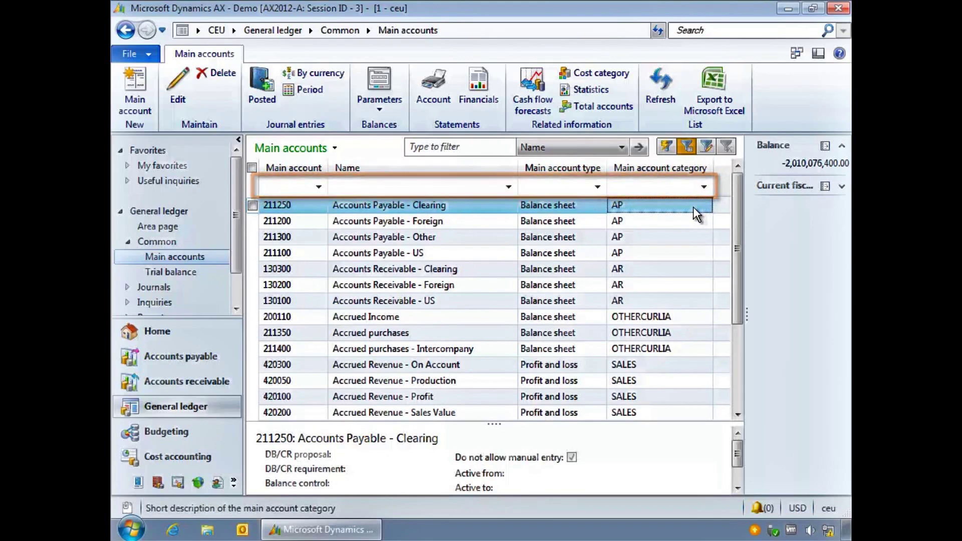
{"action": "left_click", "coordinate": [450, 187]}
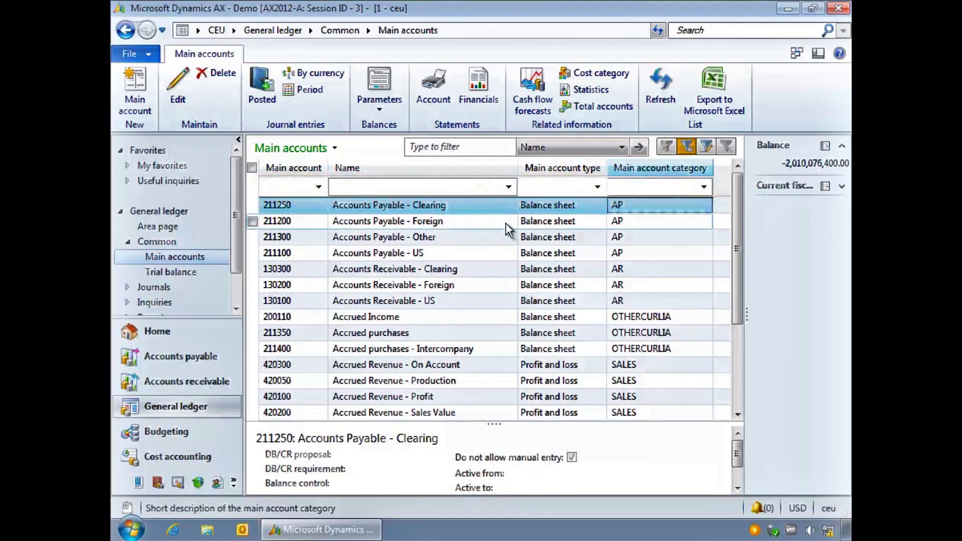
{"action": "type", "text": "bank"}
{"action": "left_click", "coordinate": [509, 187]}
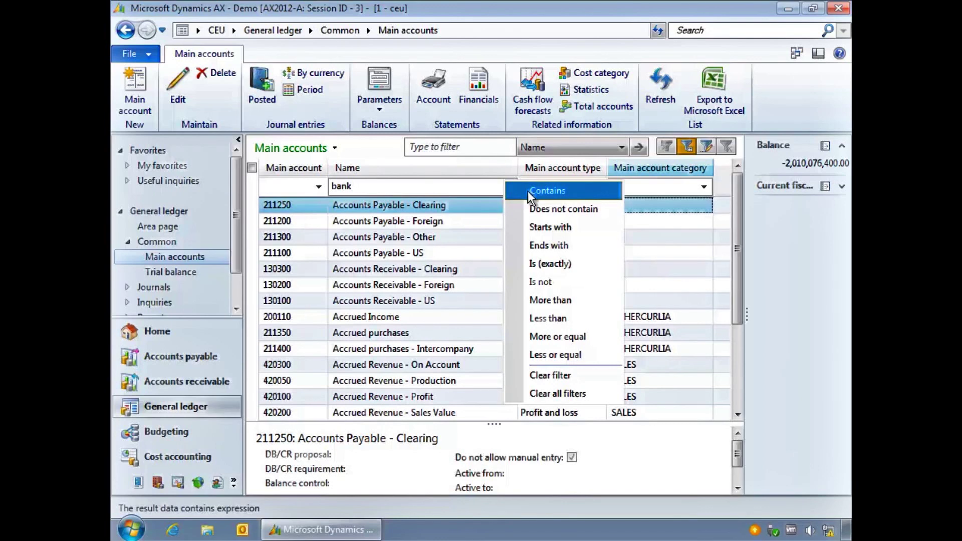
{"action": "left_click", "coordinate": [528, 191]}
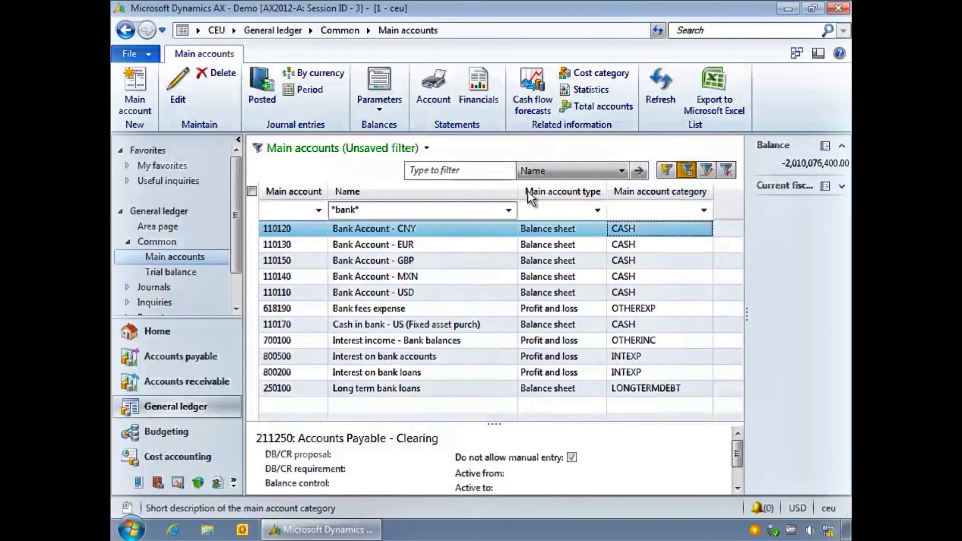
{"action": "left_click", "coordinate": [508, 212]}
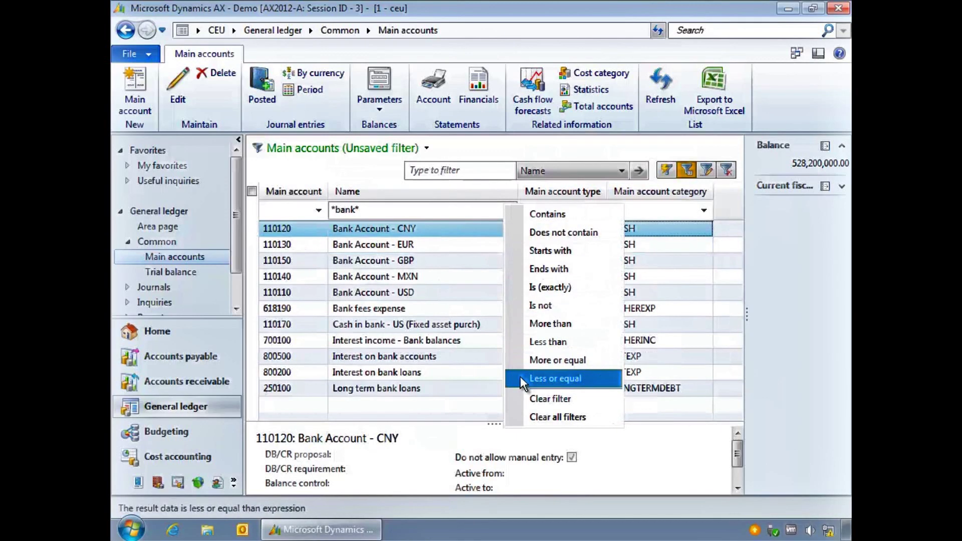
{"action": "left_click", "coordinate": [492, 214]}
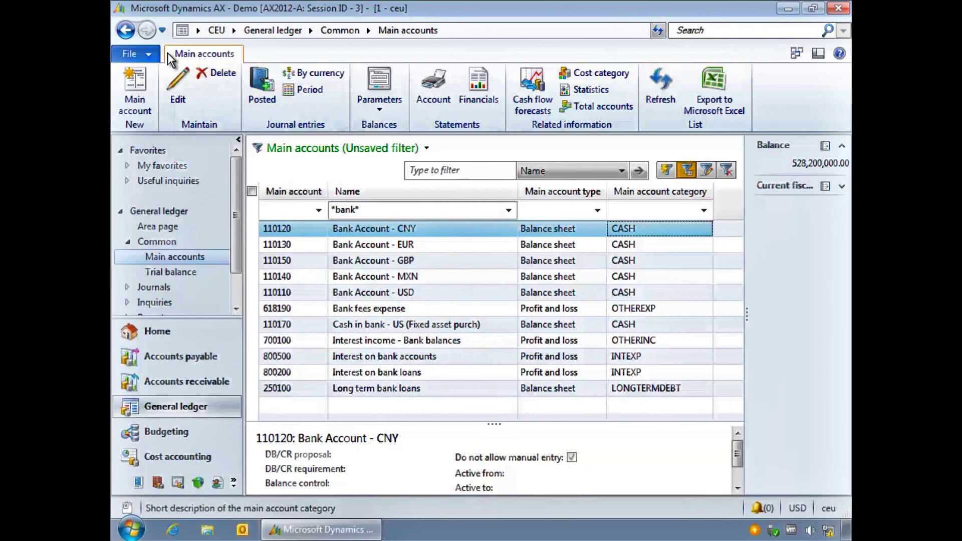
- Turn on Filter By Grid from File > Edit > Filter
{"action": "left_click", "coordinate": [149, 53]}
{"action": "mouse_move", "coordinate": [272, 156]}
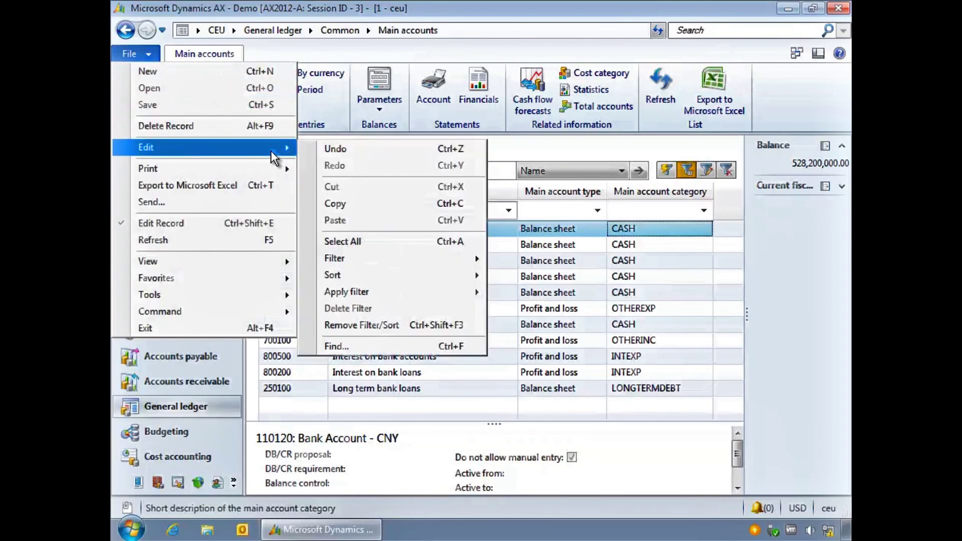
{"action": "mouse_move", "coordinate": [427, 261]}
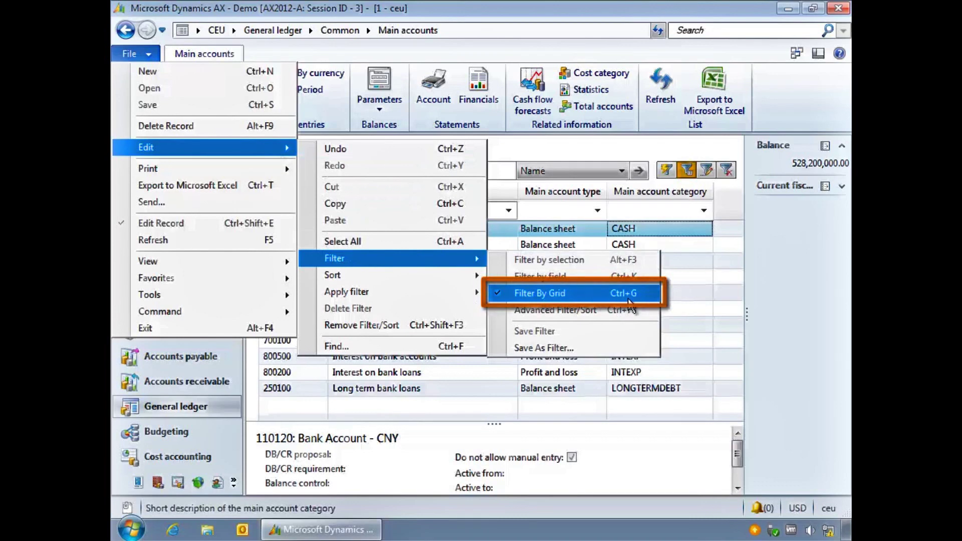
{"action": "left_click", "coordinate": [502, 227]}
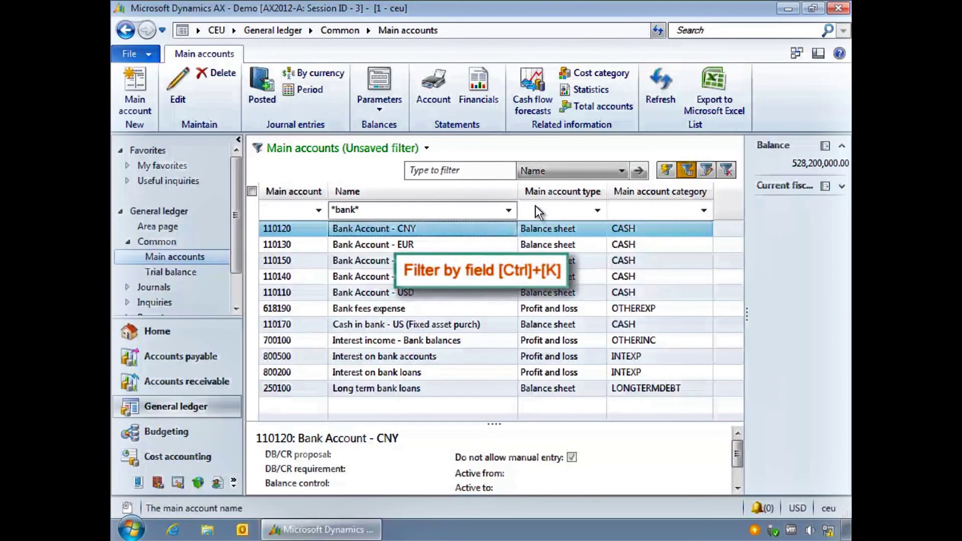
- Clear the bank filter and use Filter by field to limit the Category to Sales
{"action": "left_click", "coordinate": [729, 169]}
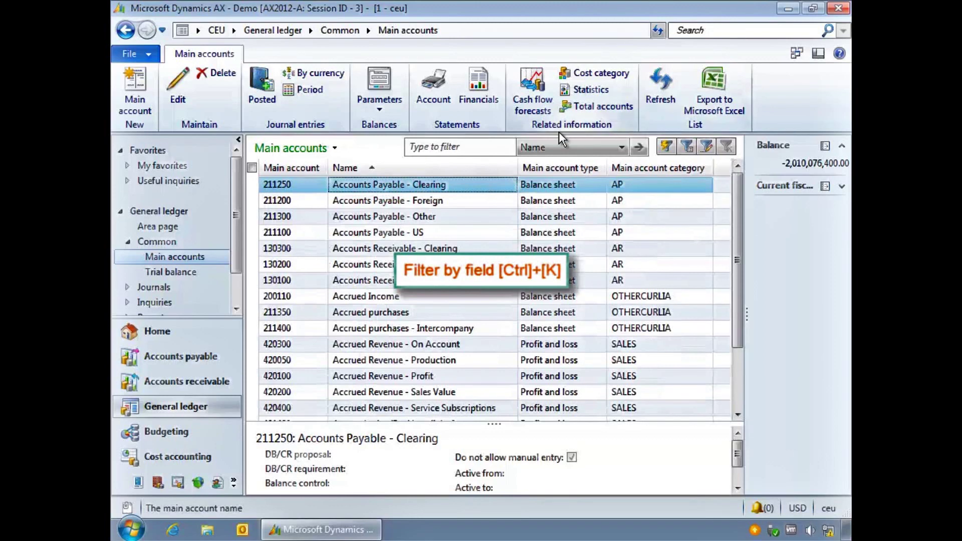
{"action": "right_click", "coordinate": [634, 218]}
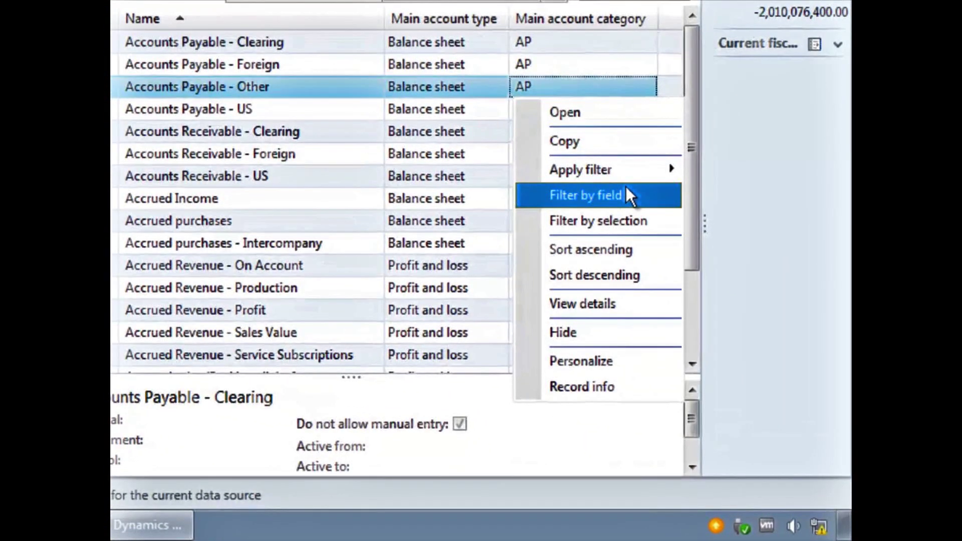
{"action": "left_click", "coordinate": [635, 195]}
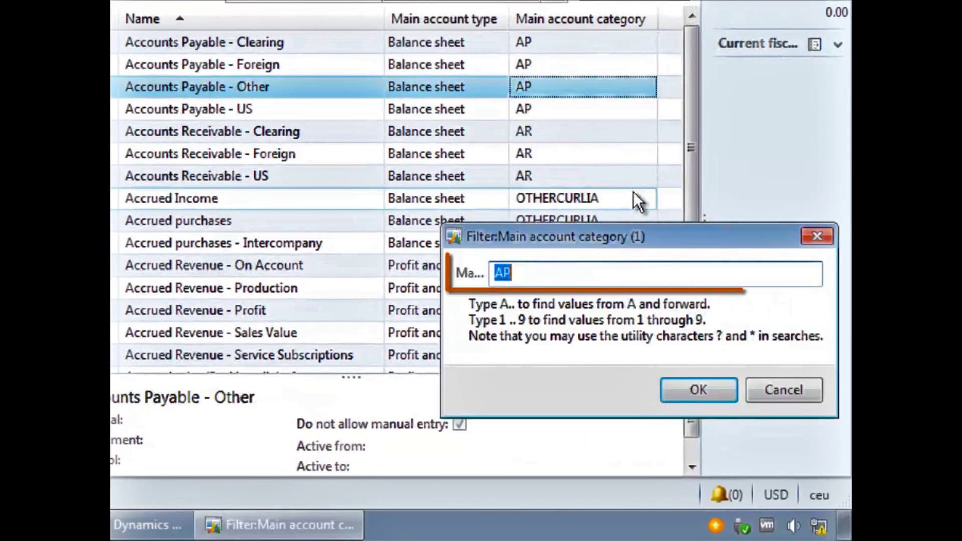
{"action": "key", "text": "BackSpace"}
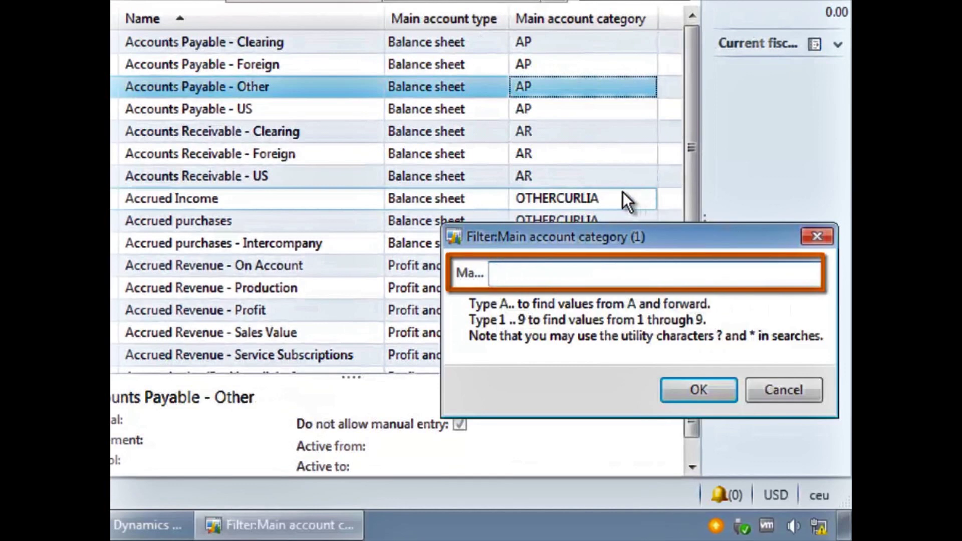
{"action": "type", "text": "Sales"}
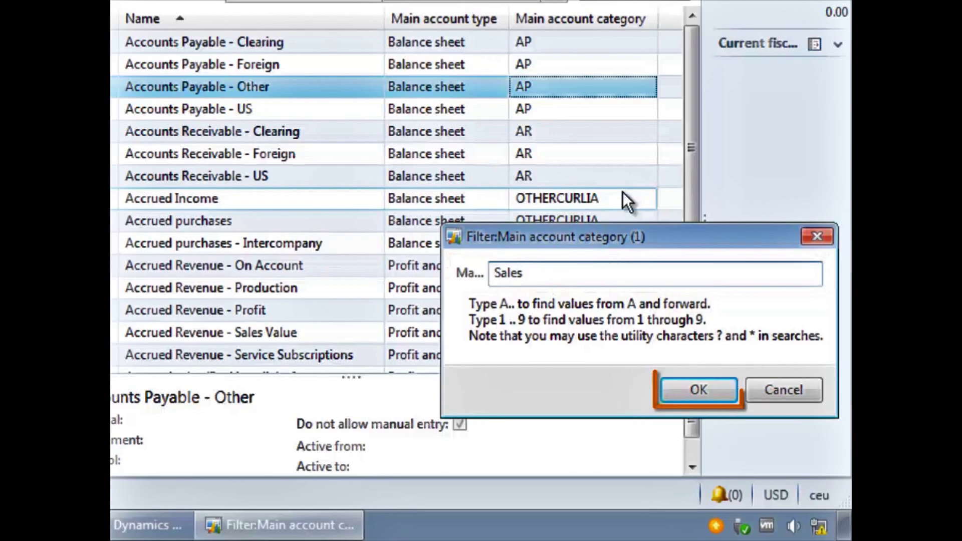
{"action": "left_click", "coordinate": [678, 390]}
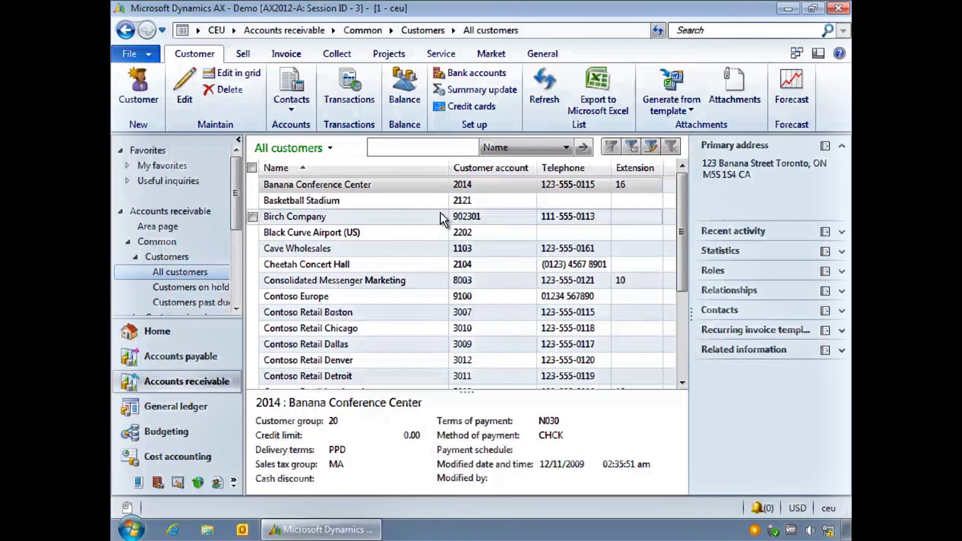
- Open Advanced filter/sort on the used query and add a Customer group range line
{"action": "left_click", "coordinate": [658, 151]}
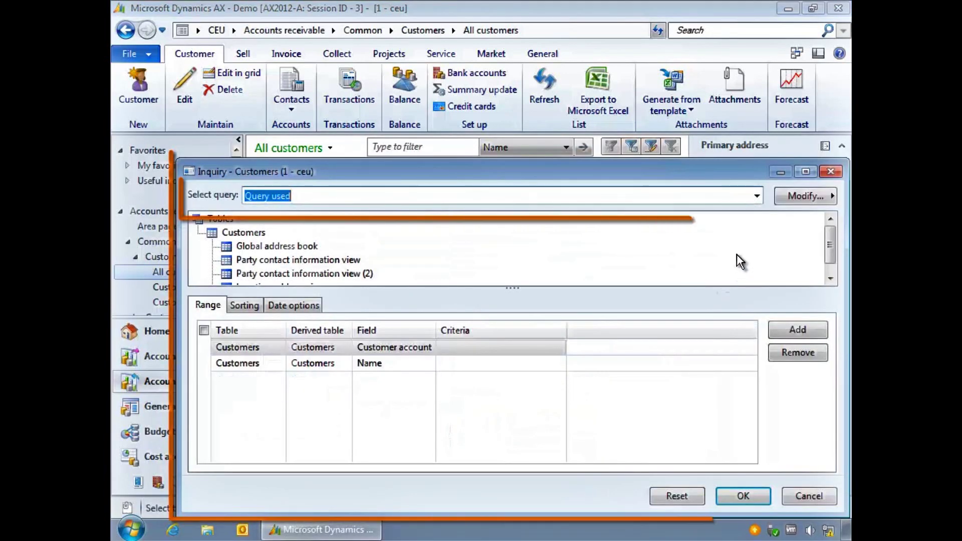
{"action": "left_click", "coordinate": [757, 196]}
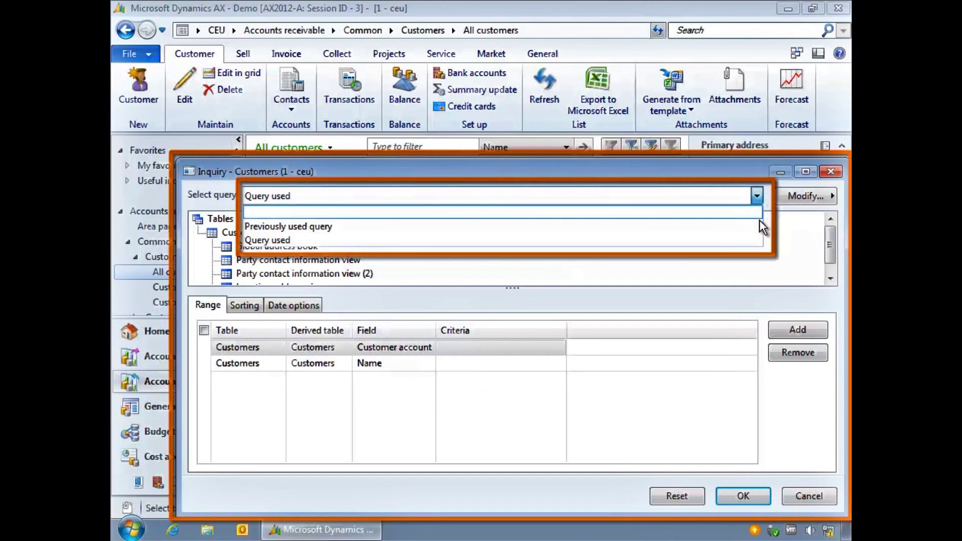
{"action": "left_click", "coordinate": [760, 240]}
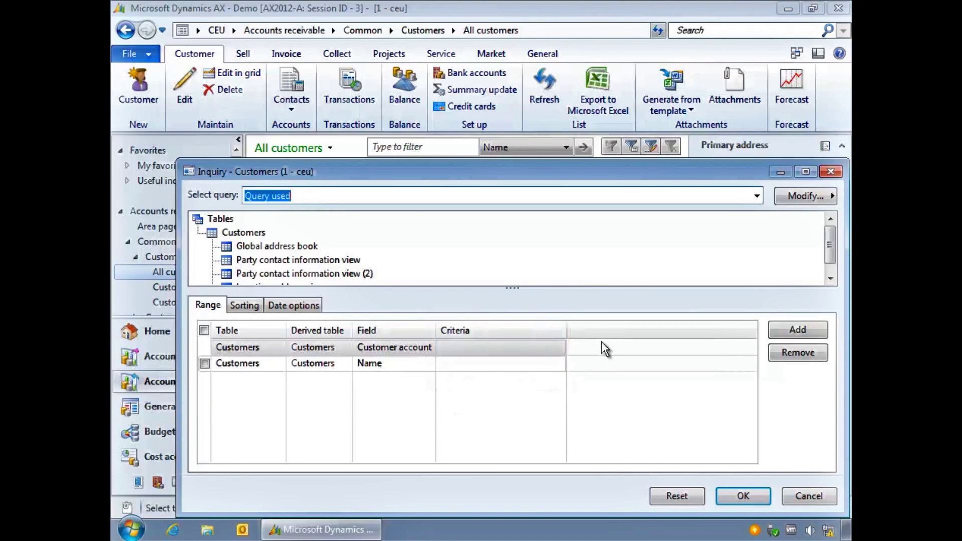
{"action": "left_click", "coordinate": [801, 324]}
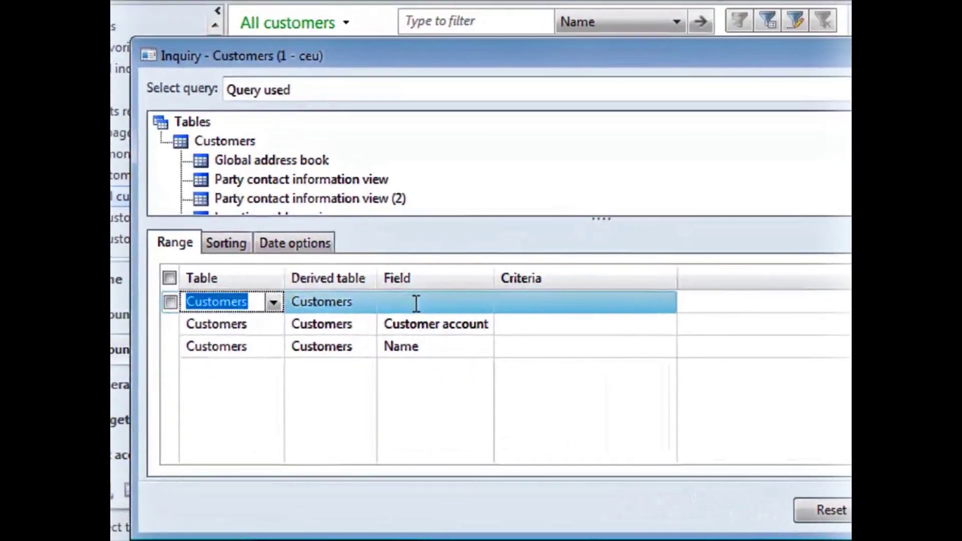
{"action": "left_click", "coordinate": [379, 347]}
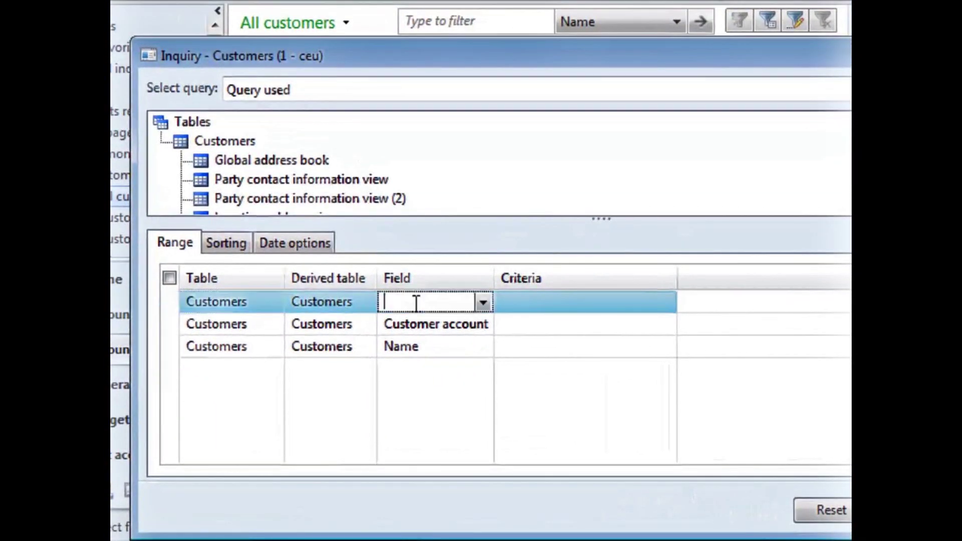
{"action": "left_click", "coordinate": [483, 303]}
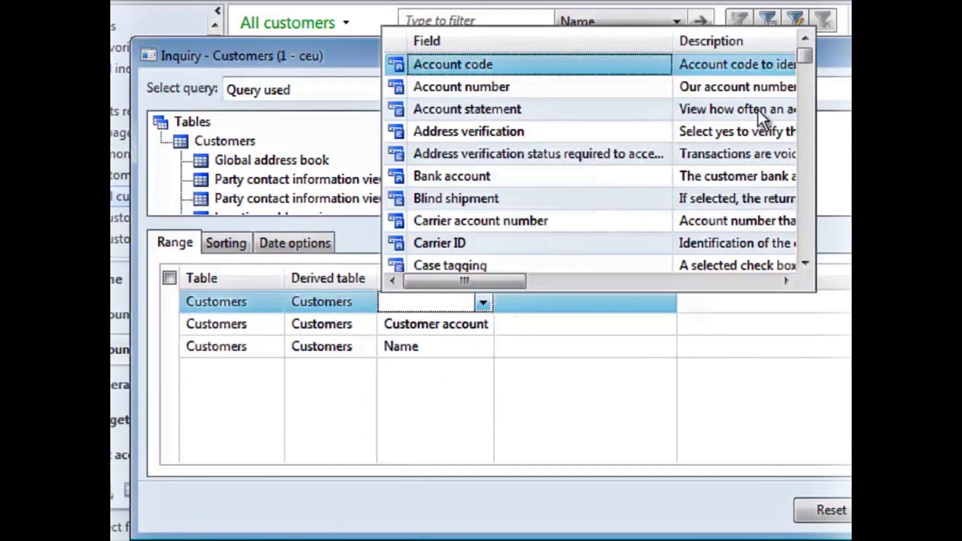
{"action": "left_click_drag", "start_coordinate": [805, 56], "coordinate": [819, 92]}
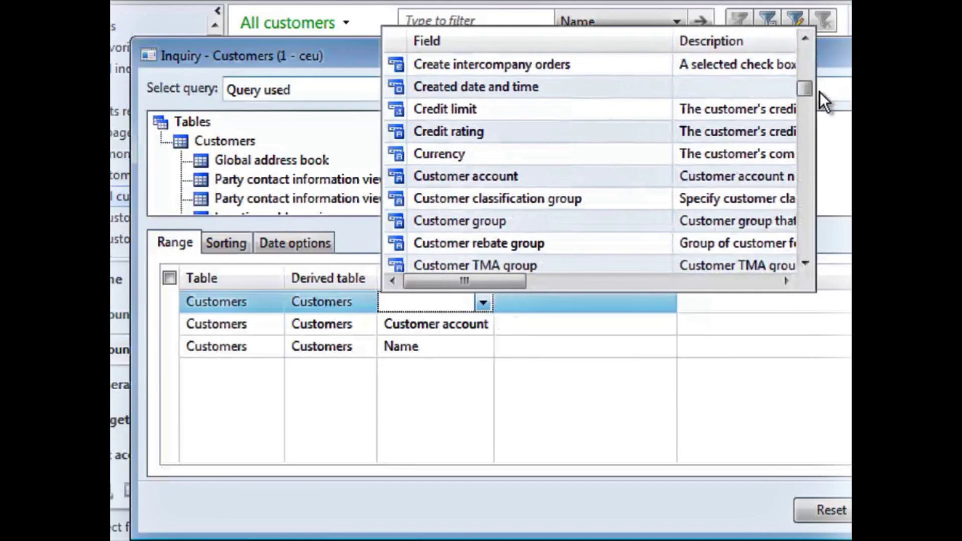
{"action": "left_click", "coordinate": [627, 225]}
- Set the Customer group criteria to 40,80 and review the Sorting tab
{"action": "left_click", "coordinate": [581, 301]}
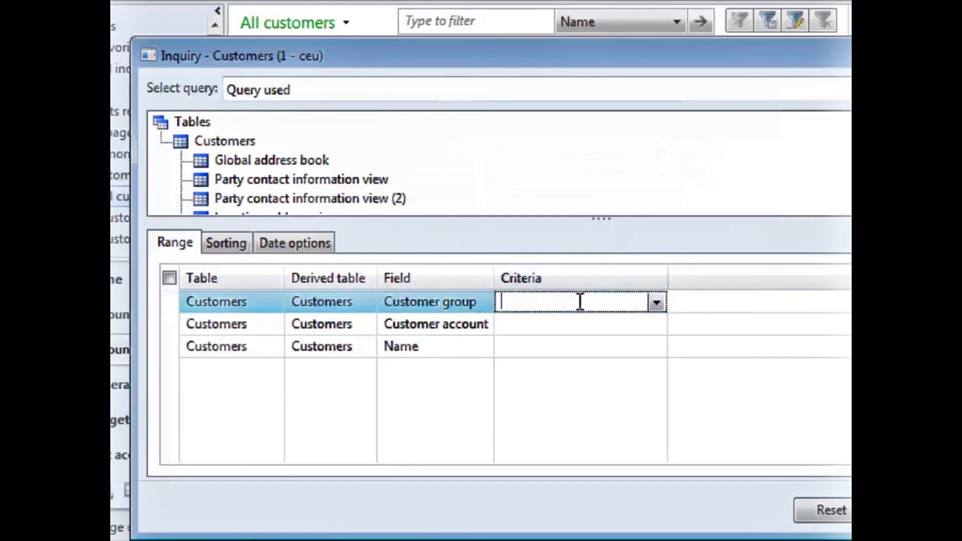
{"action": "left_click", "coordinate": [655, 302]}
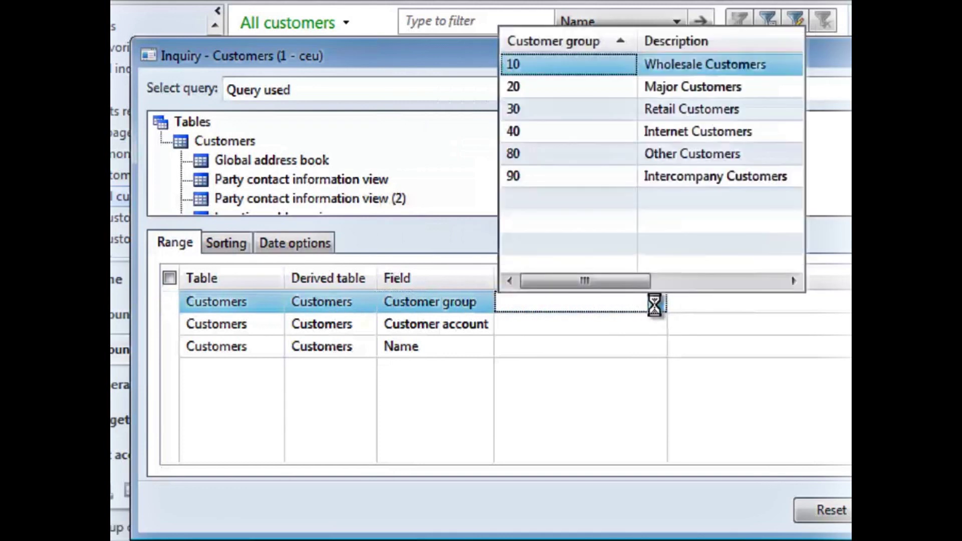
{"action": "left_click", "coordinate": [551, 134]}
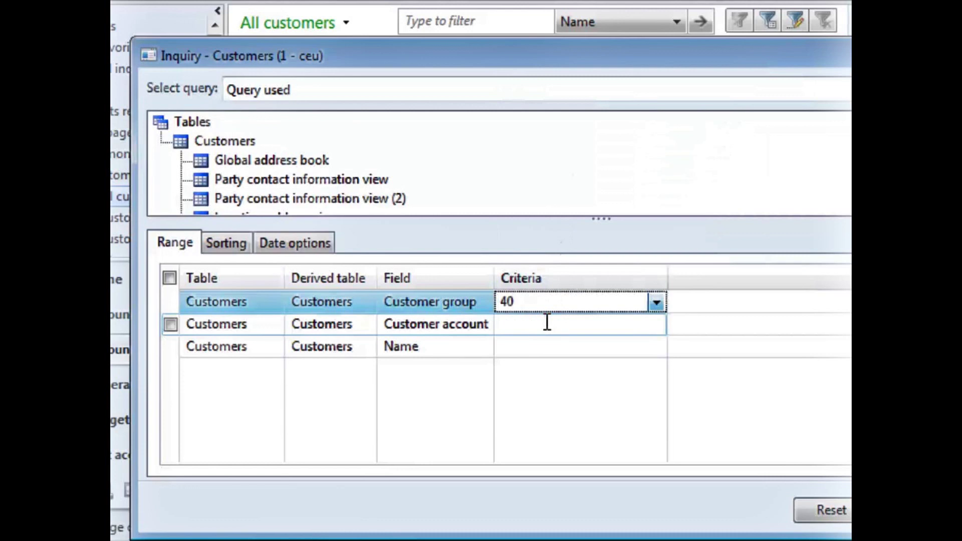
{"action": "type", "text": ","}
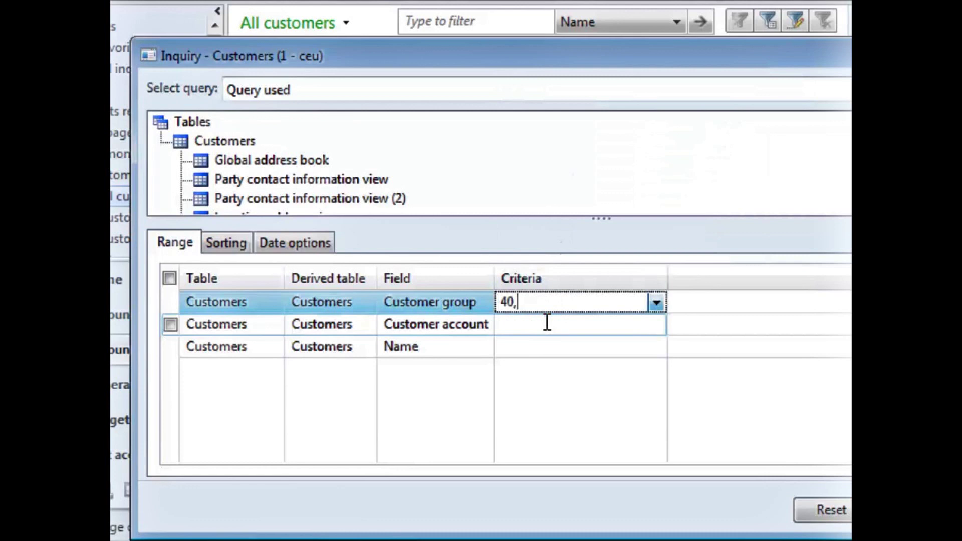
{"action": "left_click", "coordinate": [655, 301]}
{"action": "left_click", "coordinate": [563, 153]}
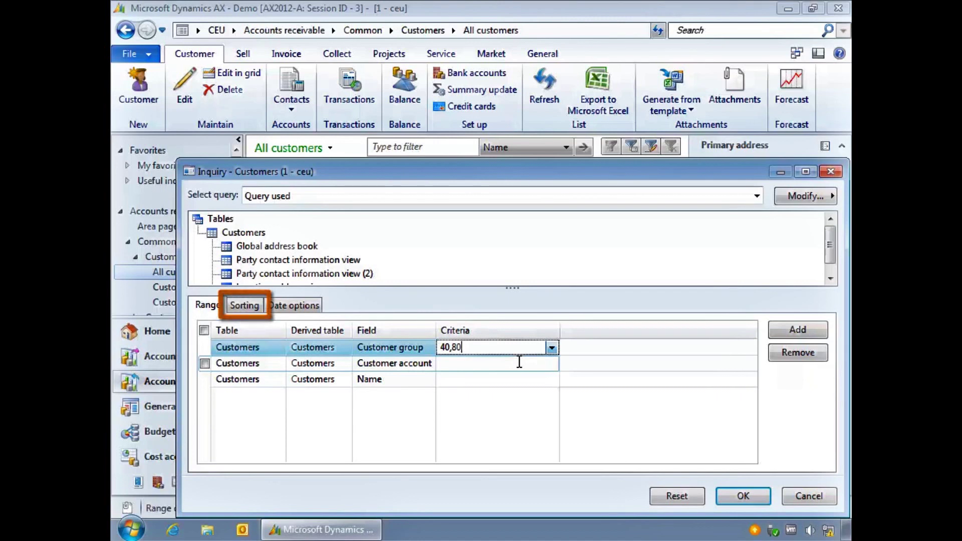
{"action": "left_click", "coordinate": [256, 308]}
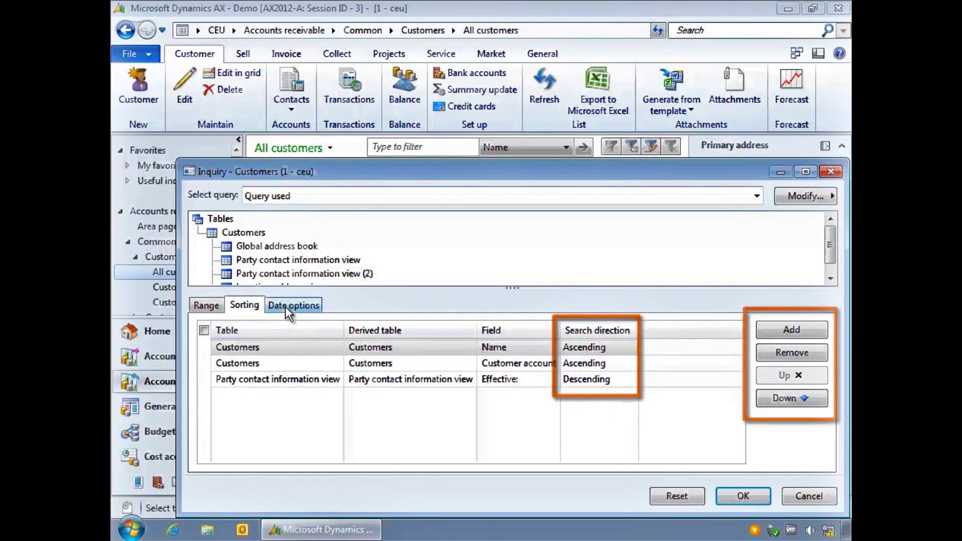
- Run the Customer group 40,80 query on All customers and reopen Advanced filter/sort
{"action": "left_click", "coordinate": [215, 305]}
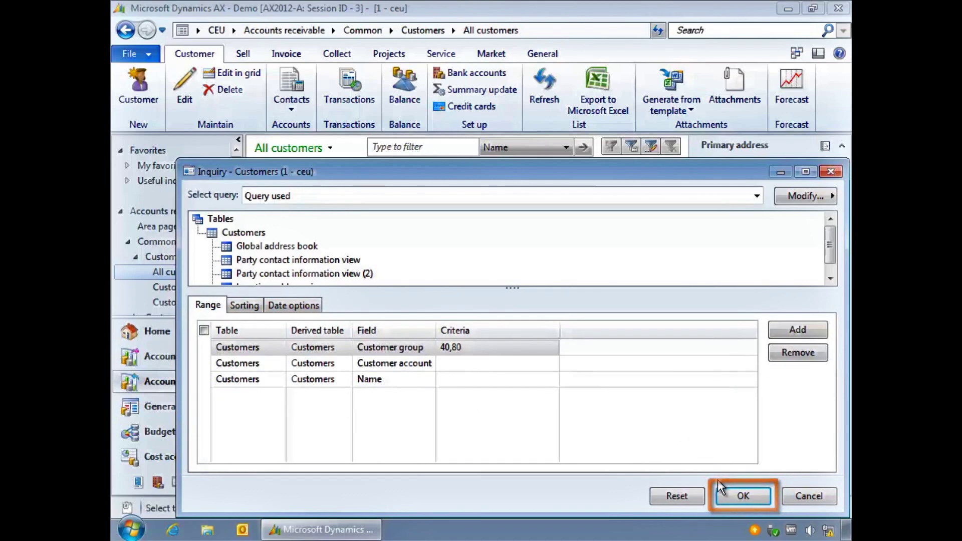
{"action": "left_click", "coordinate": [722, 492]}
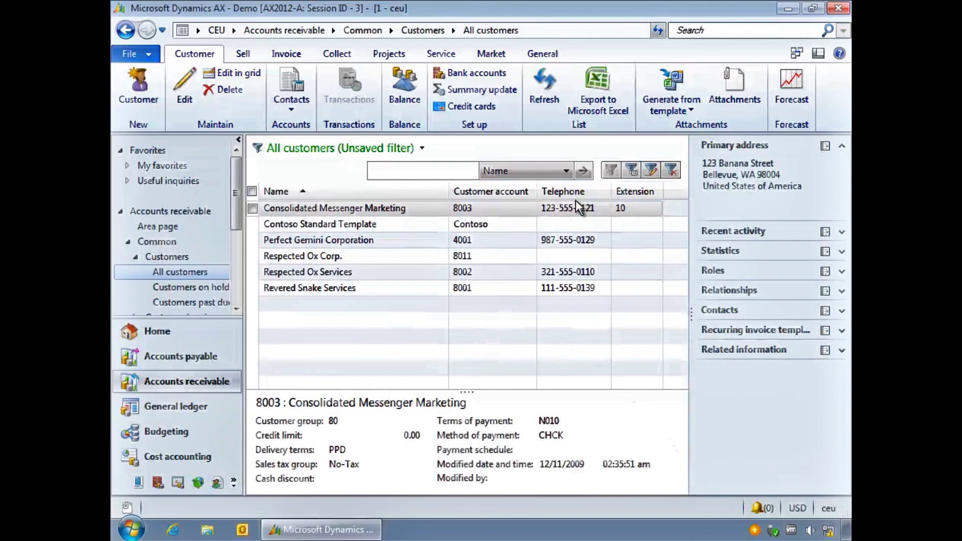
{"action": "left_click", "coordinate": [651, 171]}
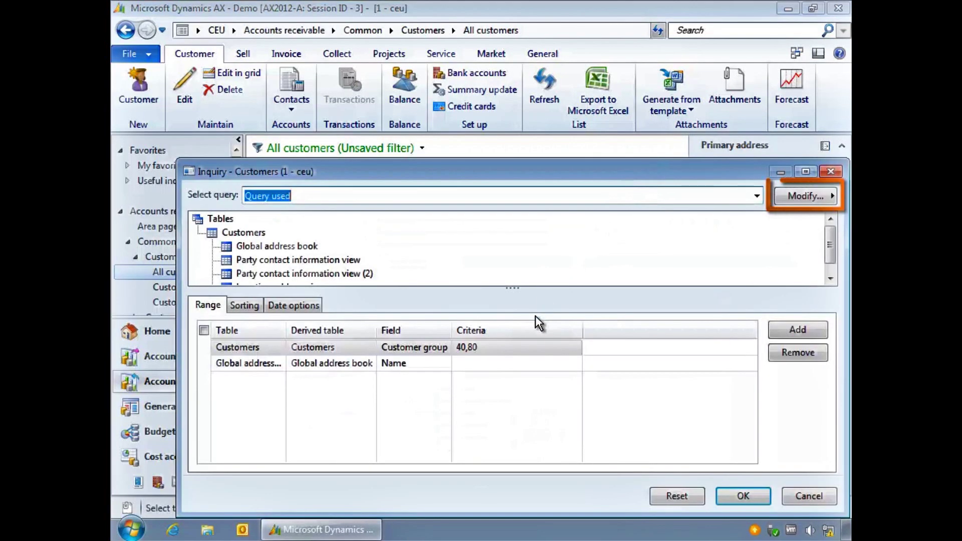
- Save the query as 'Out reach customers' and apply it to the customer list
{"action": "left_click", "coordinate": [792, 197]}
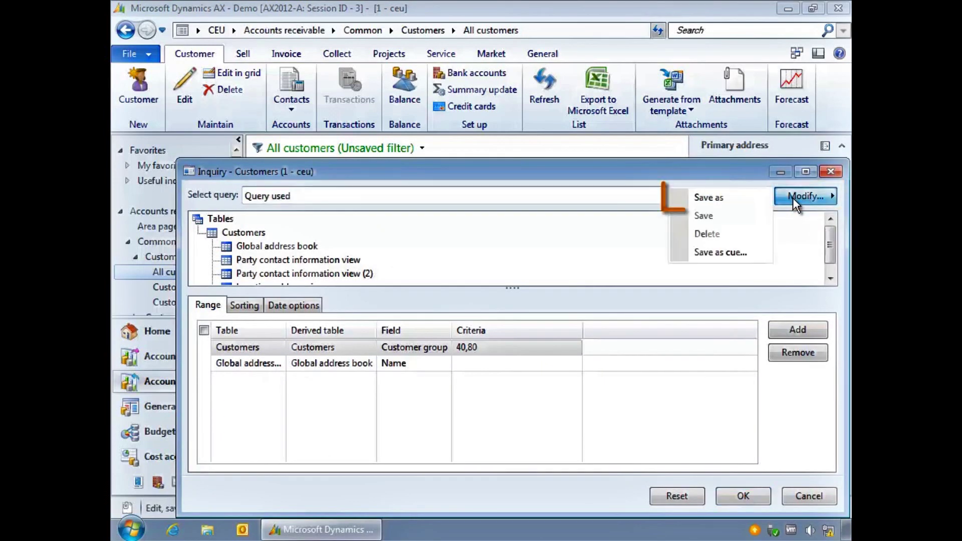
{"action": "left_click", "coordinate": [749, 197]}
{"action": "type", "text": "O"}
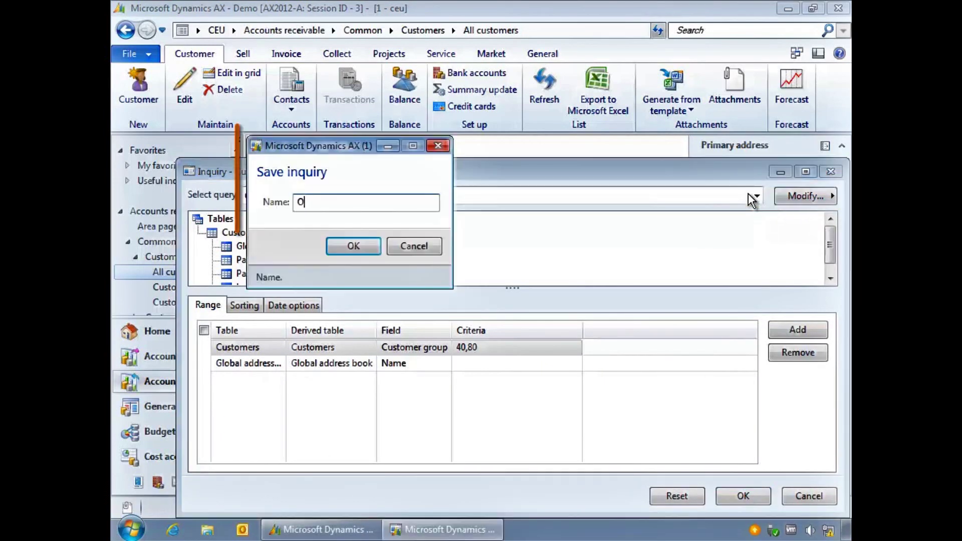
{"action": "type", "text": "ut reach customers"}
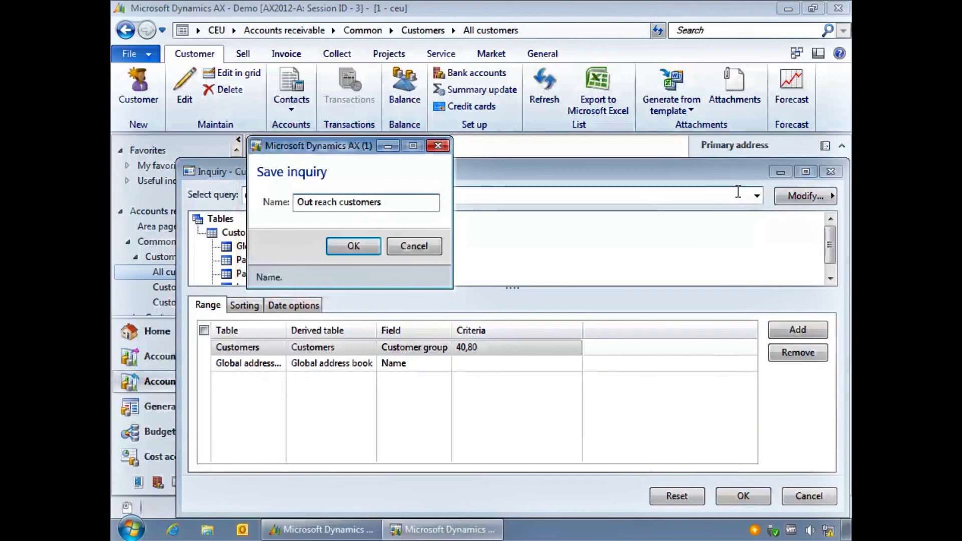
{"action": "left_click", "coordinate": [365, 244]}
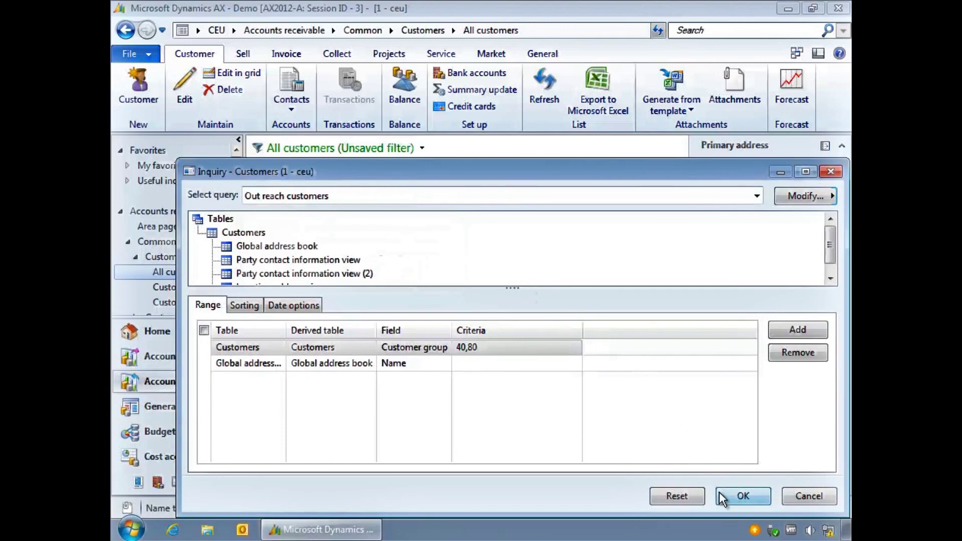
{"action": "left_click", "coordinate": [736, 495]}
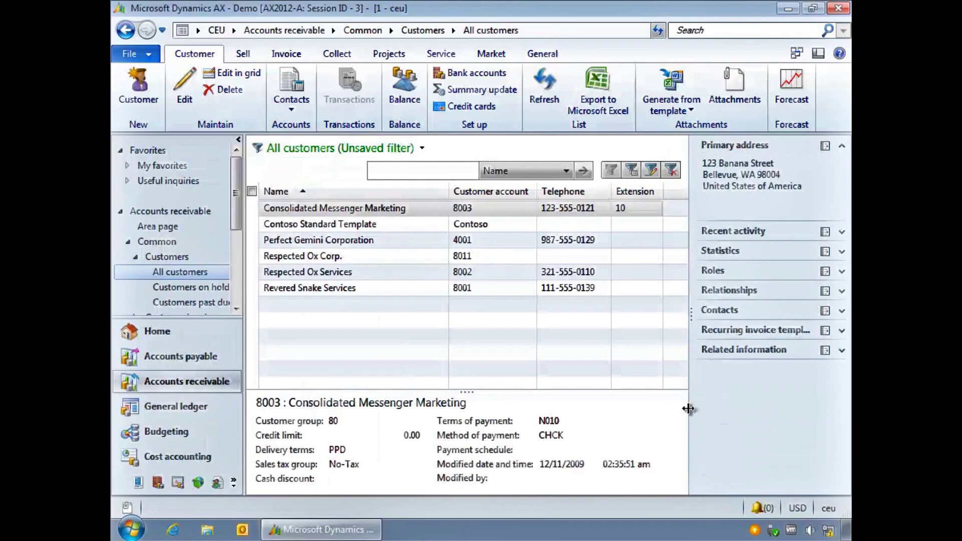
- Reset the inquiry, reload the saved 'Out reach customers' query, and close it
{"action": "left_click", "coordinate": [650, 171]}
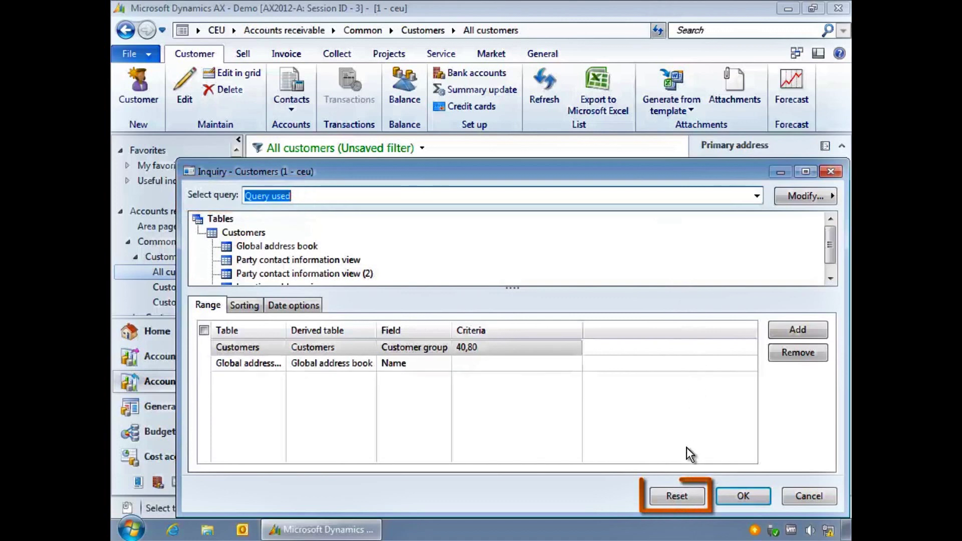
{"action": "left_click", "coordinate": [676, 496]}
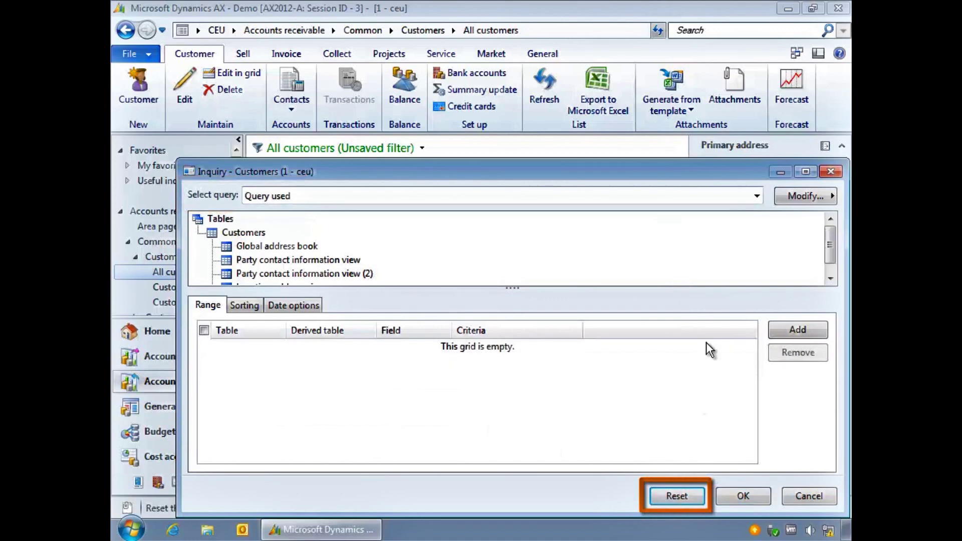
{"action": "left_click", "coordinate": [755, 196]}
{"action": "left_click", "coordinate": [705, 225]}
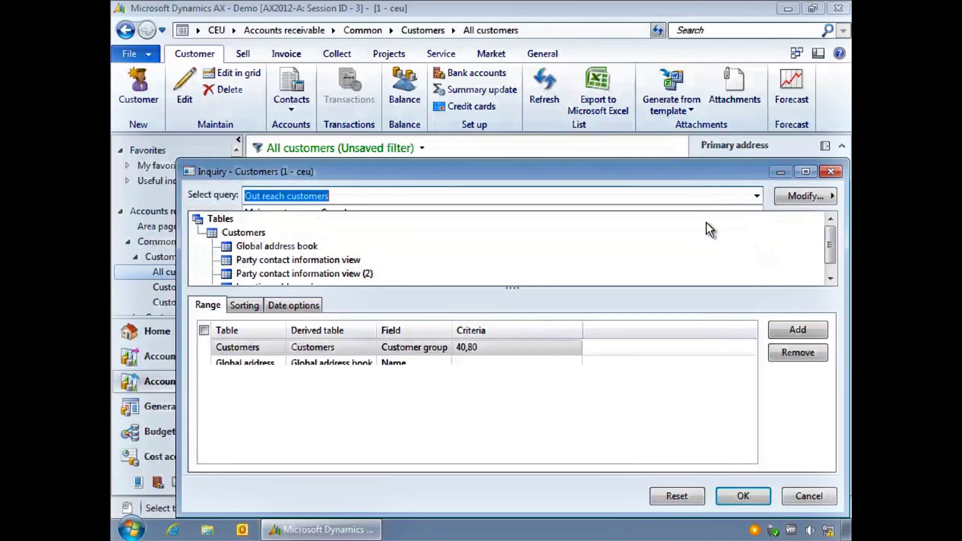
{"action": "left_click", "coordinate": [741, 496]}
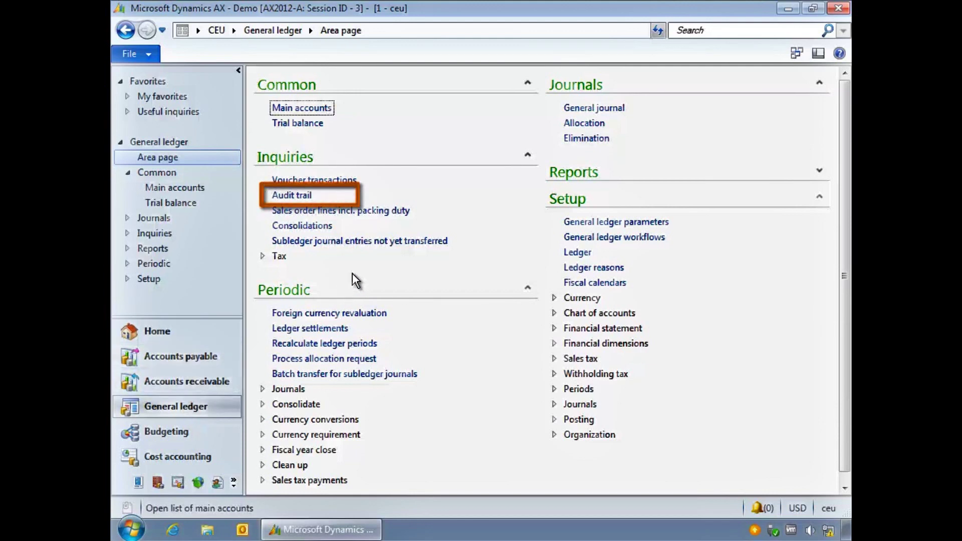
{"action": "left_click", "coordinate": [308, 196]}
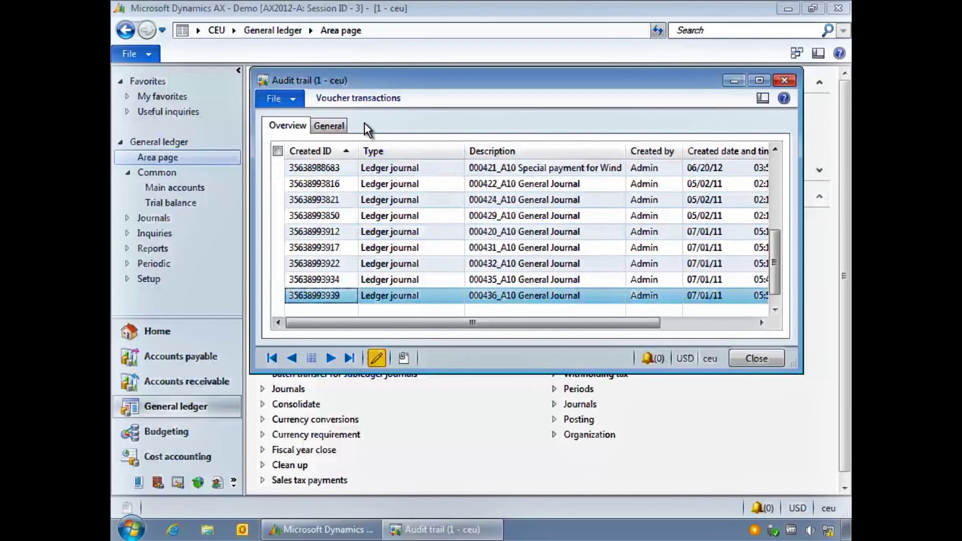
{"action": "left_click", "coordinate": [293, 100]}
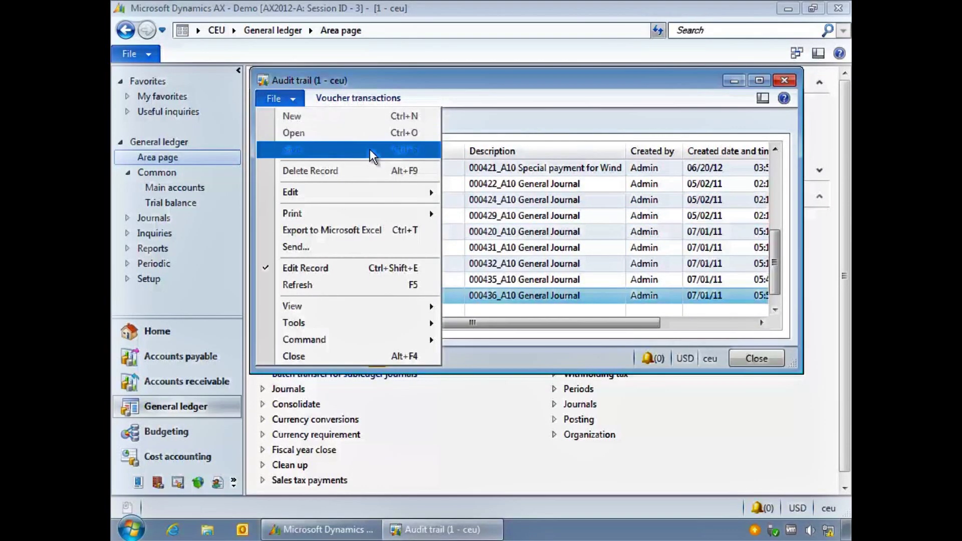
{"action": "mouse_move", "coordinate": [410, 193]}
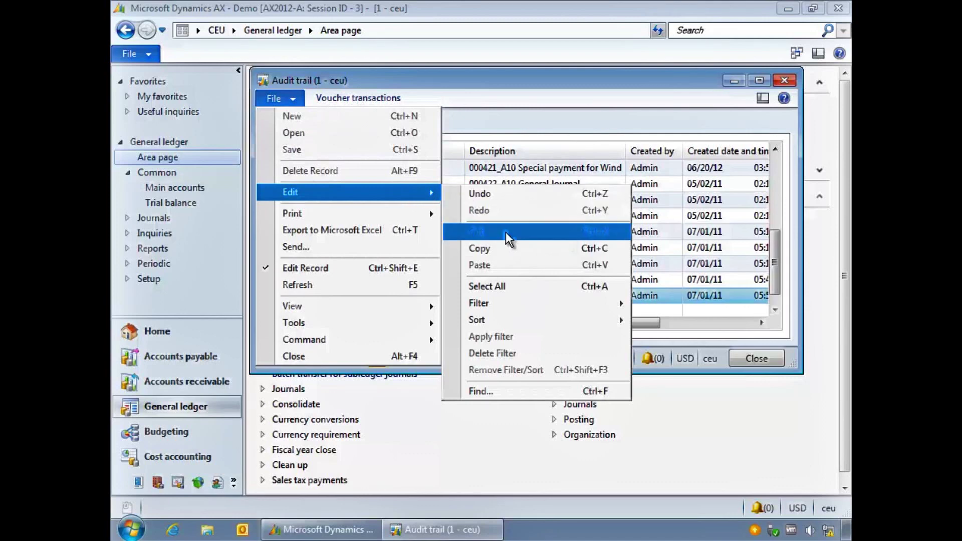
{"action": "mouse_move", "coordinate": [541, 302]}
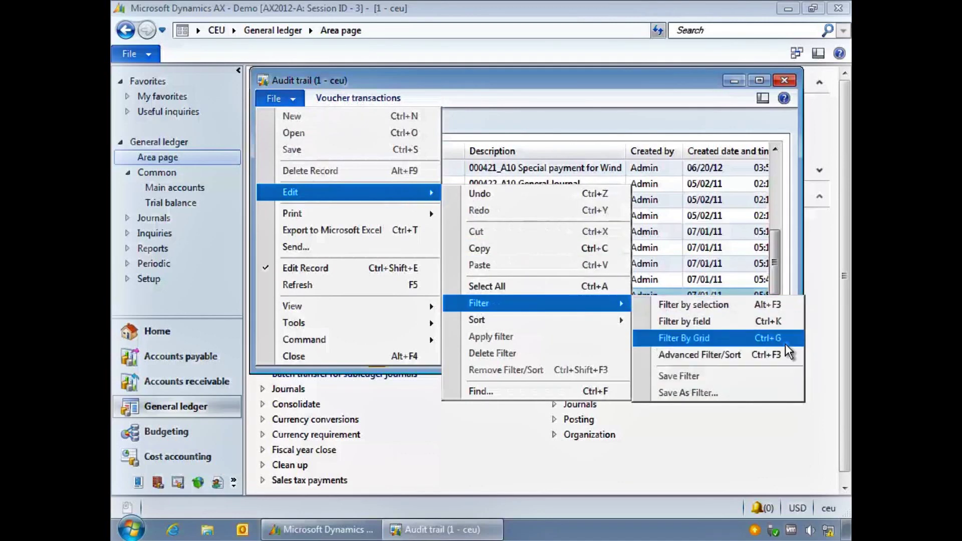
{"action": "left_click", "coordinate": [783, 336]}
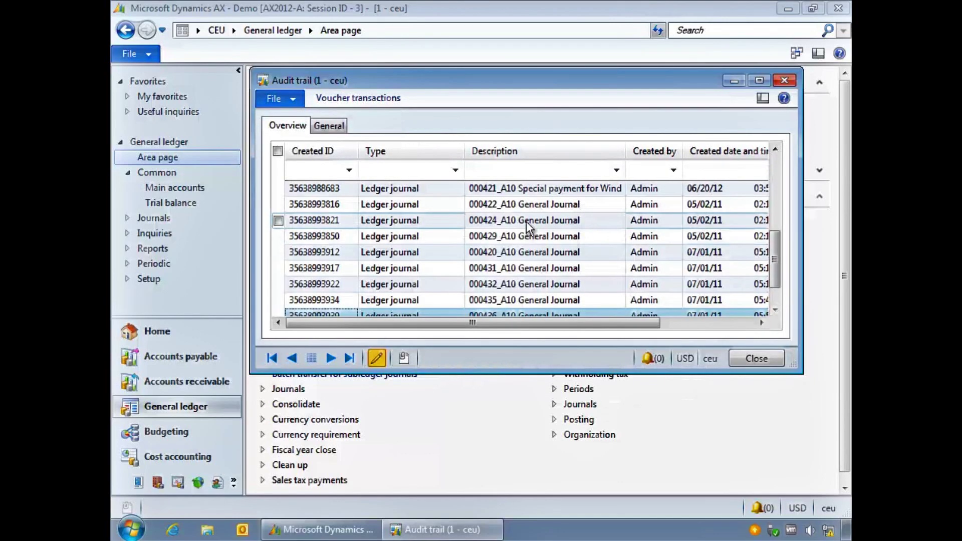
{"action": "left_click", "coordinate": [784, 80]}
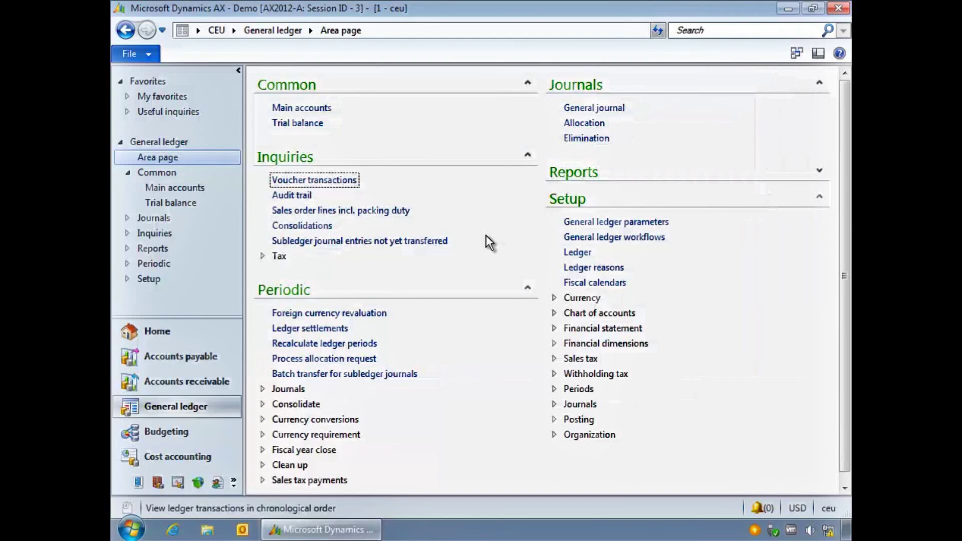
{"action": "left_click", "coordinate": [343, 181]}
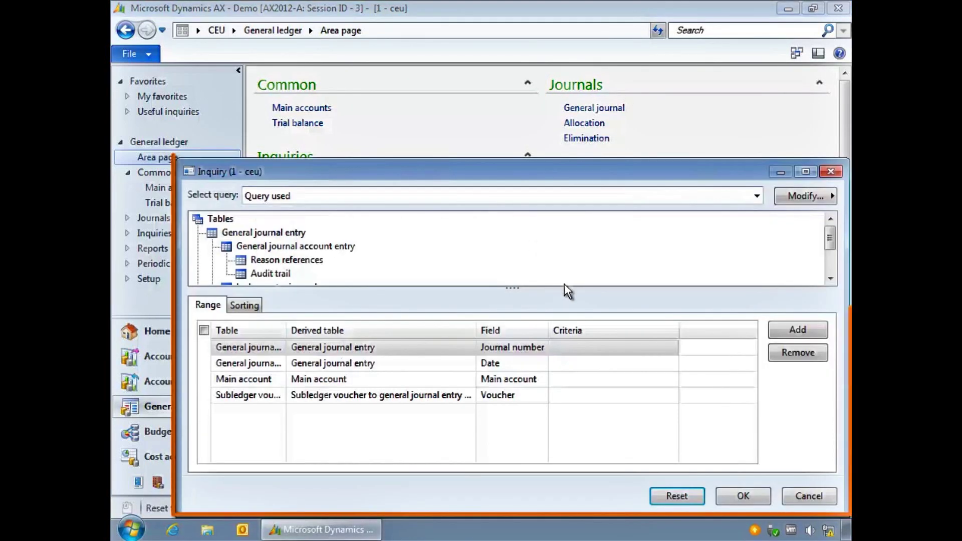
- Run the Voucher transactions inquiry with Date criteria 06/20/2012
{"action": "key", "text": "Down"}
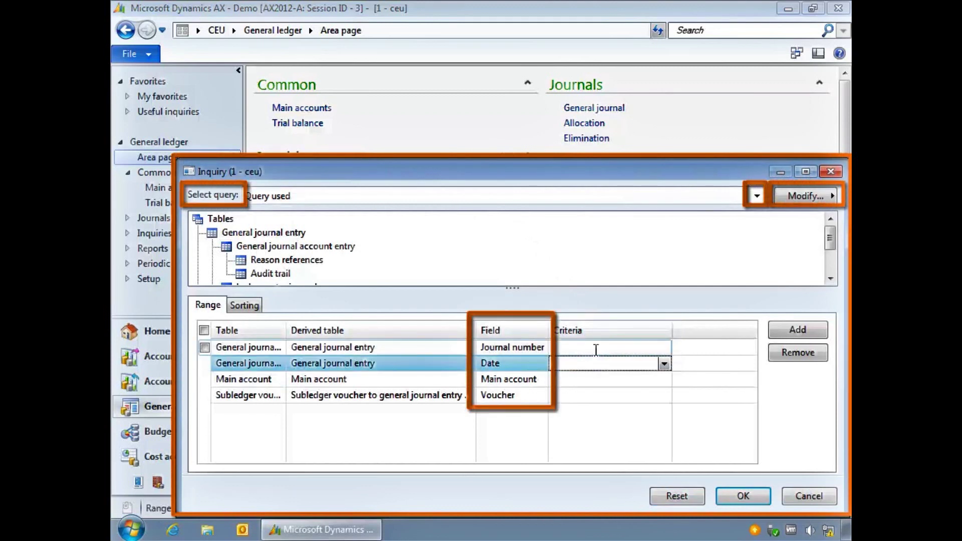
{"action": "type", "text": "06/"}
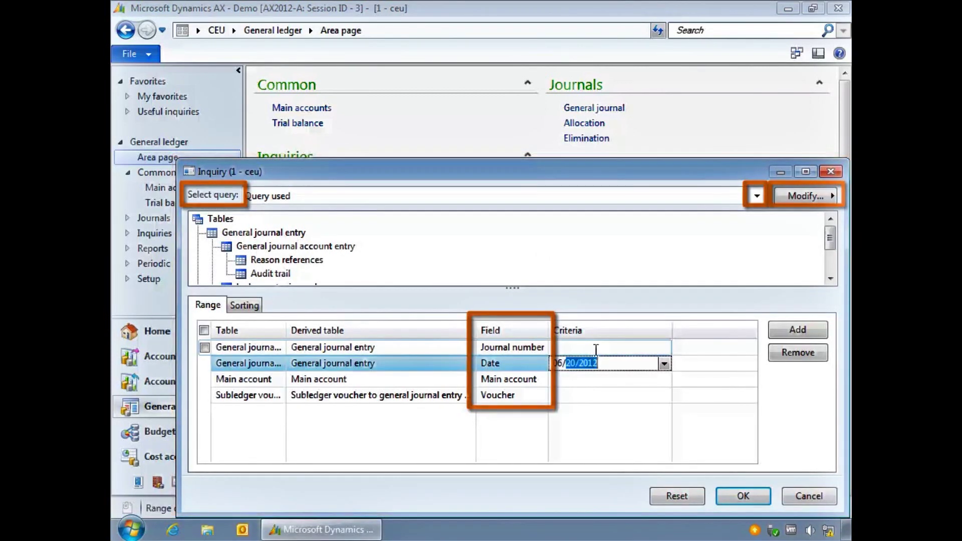
{"action": "type", "text": "20/2012"}
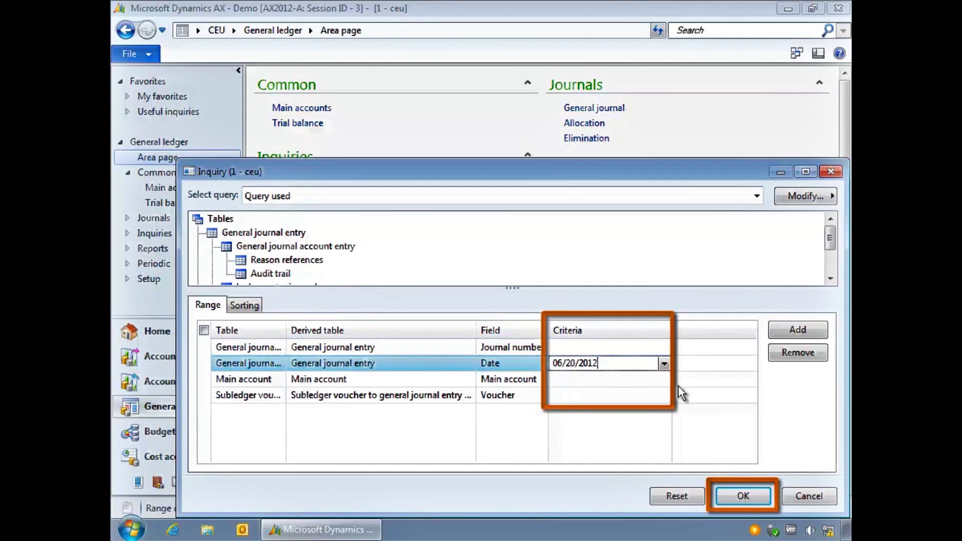
{"action": "left_click", "coordinate": [739, 496]}
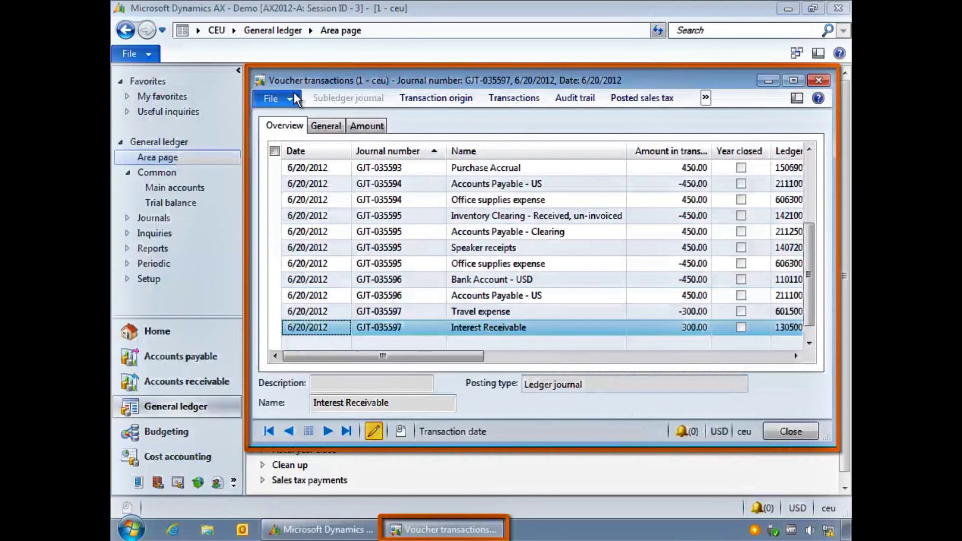
{"action": "left_click", "coordinate": [279, 98]}
- Show the File > Edit > Filter options in the Voucher transactions window
{"action": "mouse_move", "coordinate": [423, 192]}
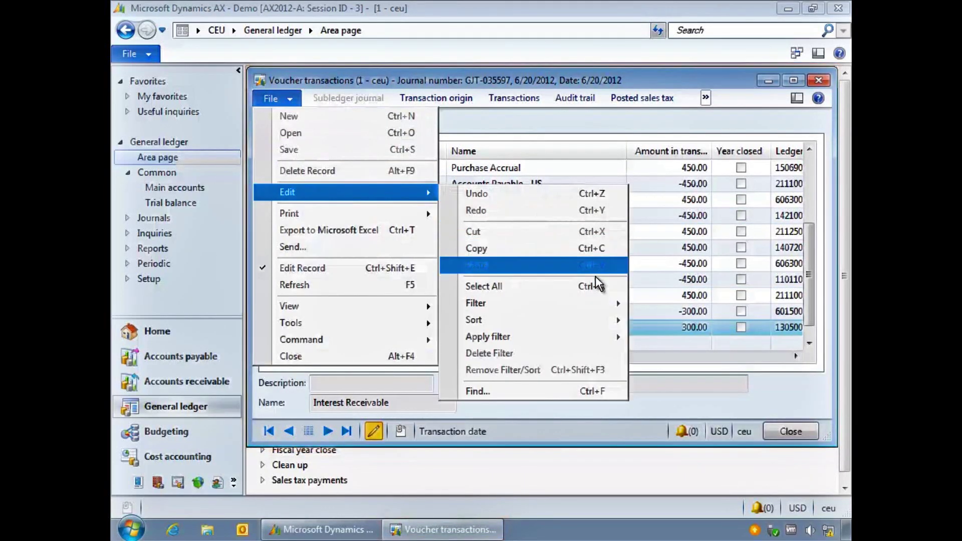
{"action": "mouse_move", "coordinate": [613, 303]}
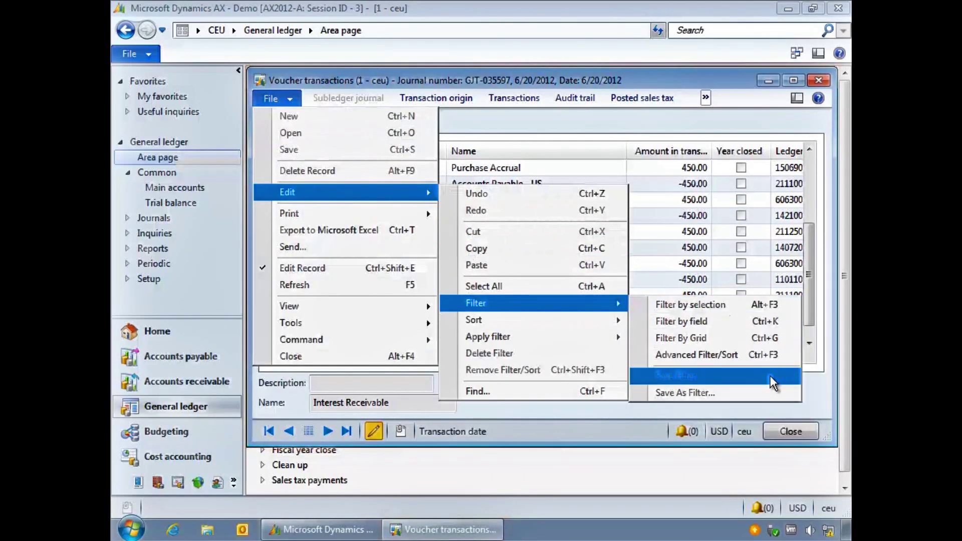